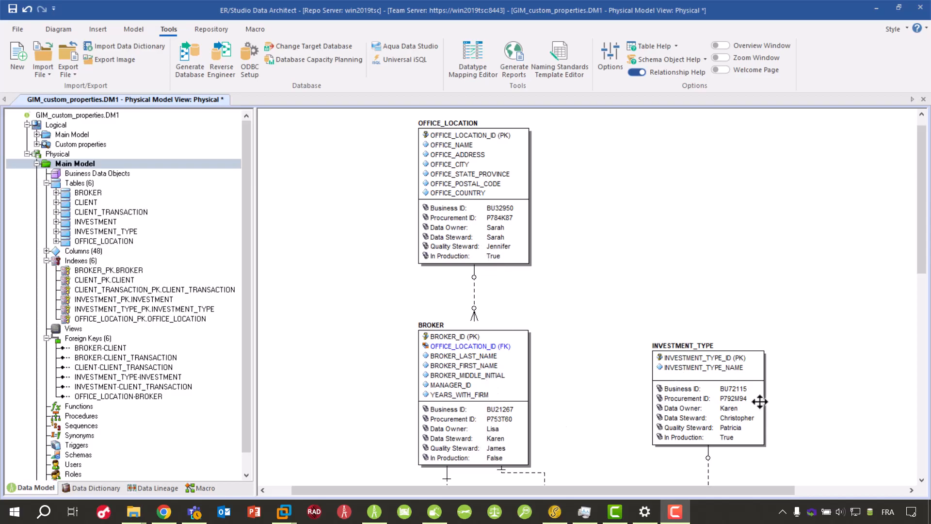
- Open the BROKER table's editor and examine its attachment bindings
left_click(466, 334)
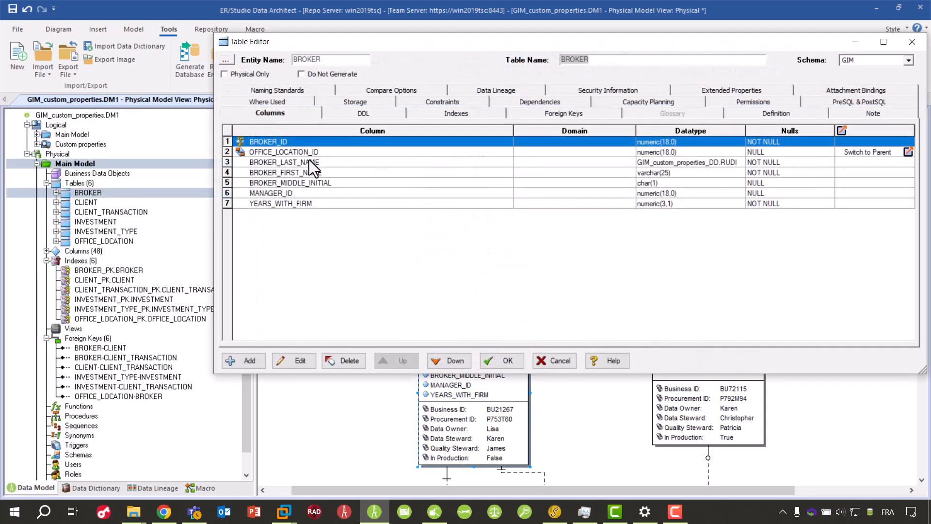
left_click(854, 90)
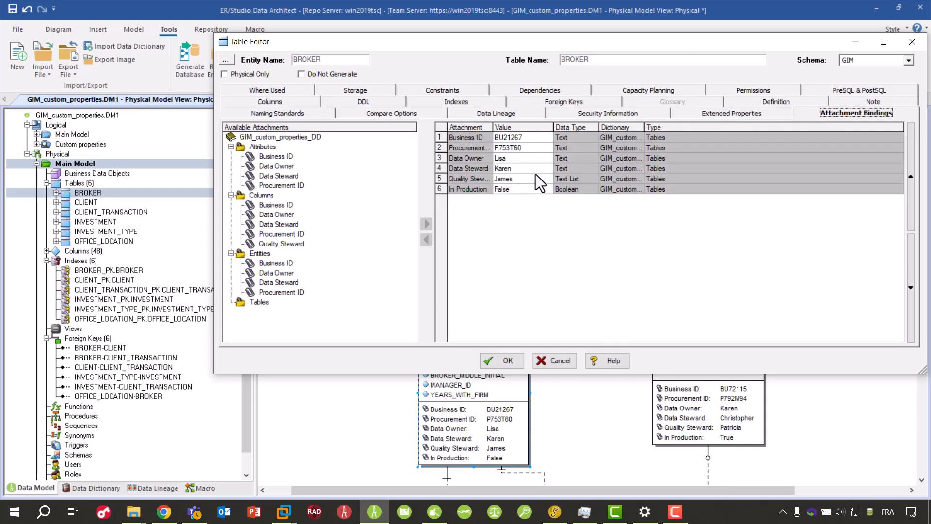
left_click_drag(499, 40, 488, 115)
- Examine the attachment bindings of the BROKER_LAST_NAME column, and close the table editor
left_click(261, 178)
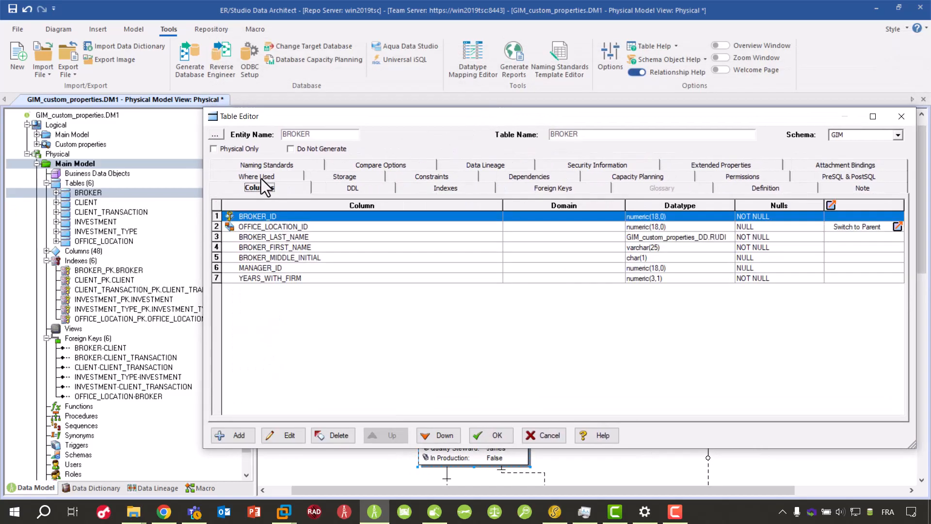
double_click(289, 234)
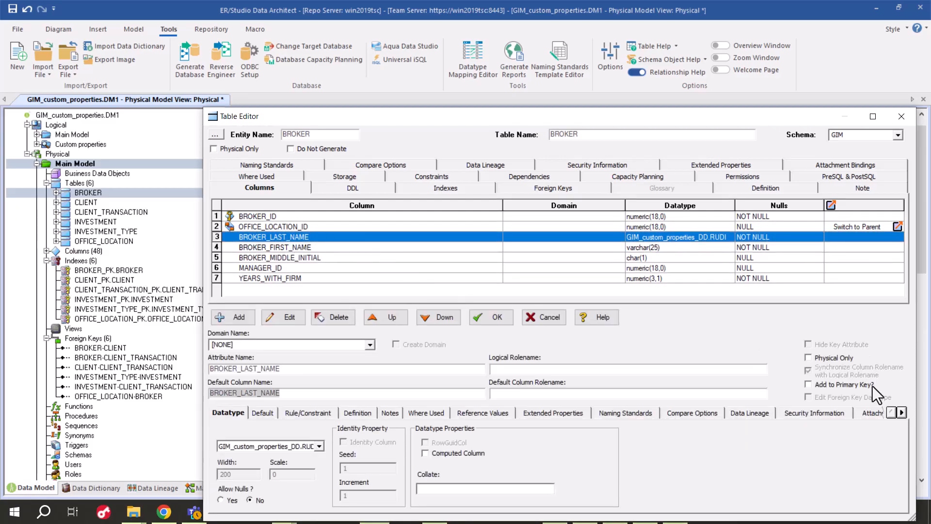
left_click(864, 413)
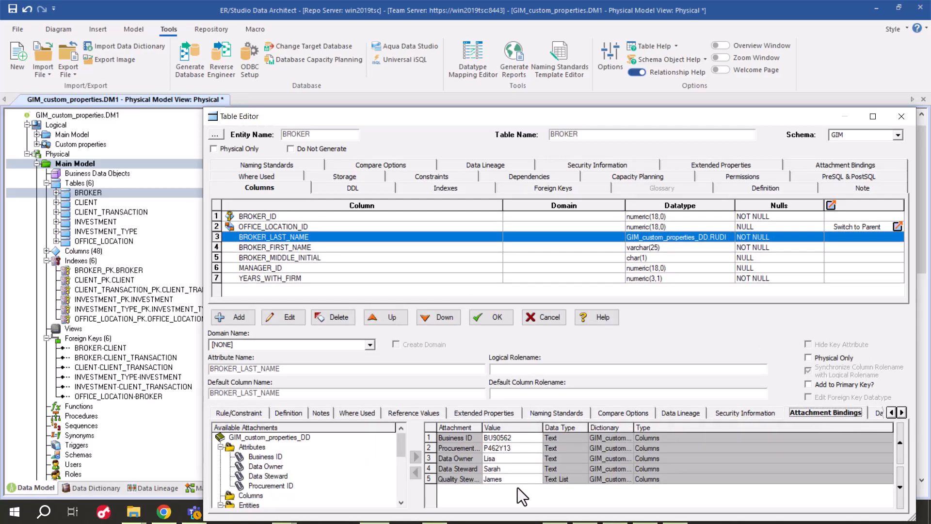
left_click(901, 116)
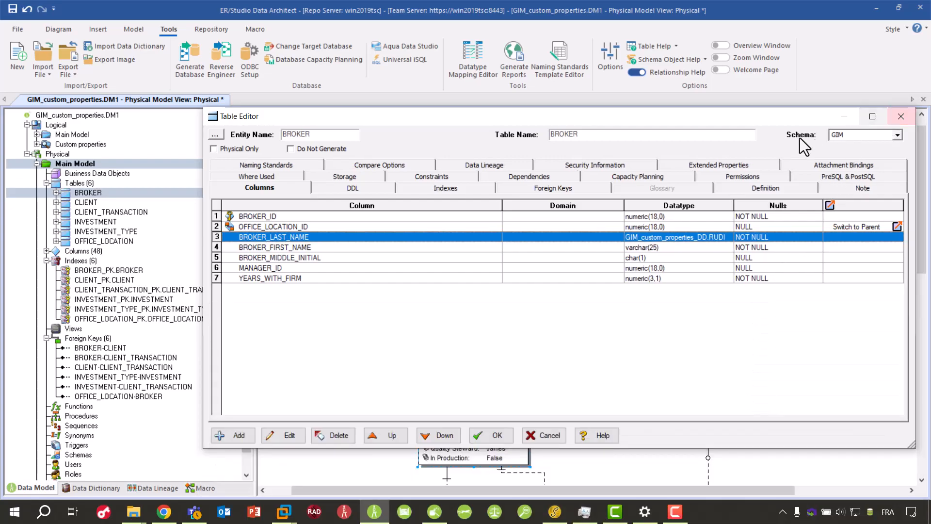
left_click(901, 116)
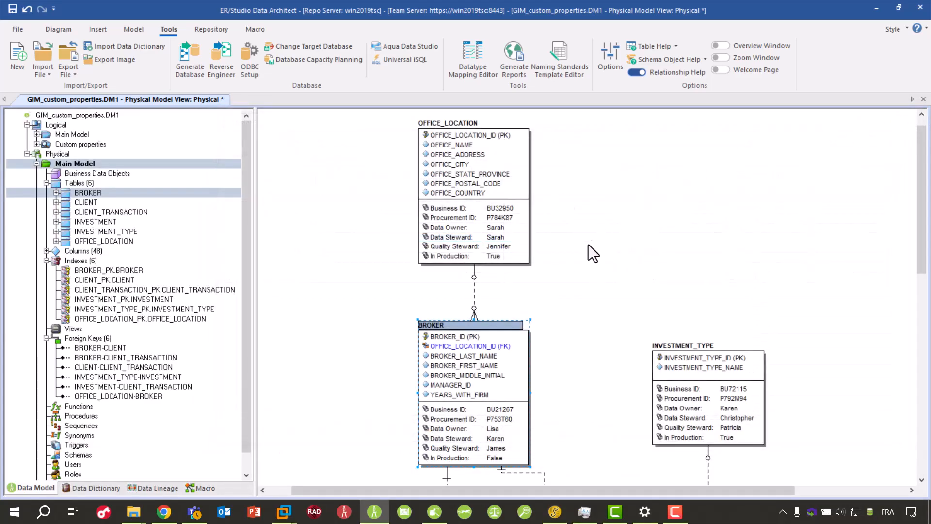
- Run the wGenerate Attachments to Excel macro from the Bound attachments folder to export the data dictionary's attachments
left_click(102, 489)
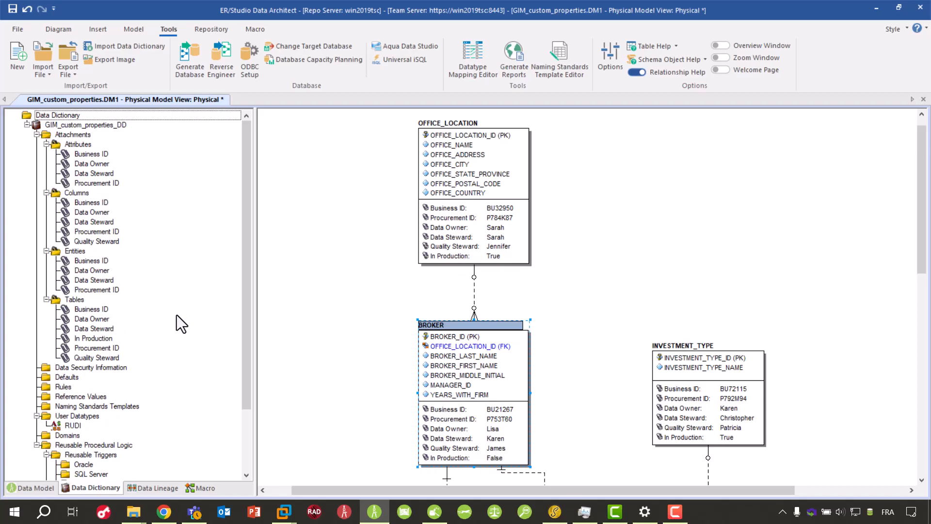
left_click(208, 484)
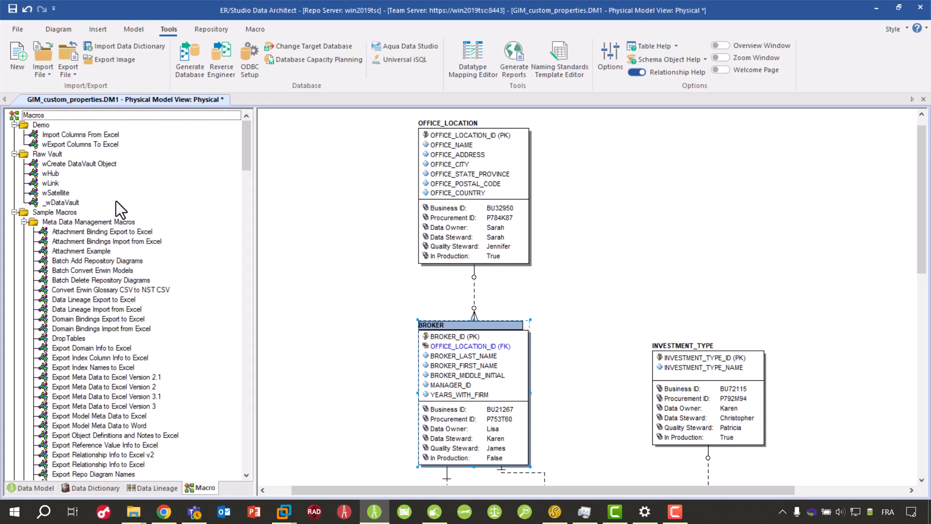
left_click(15, 212)
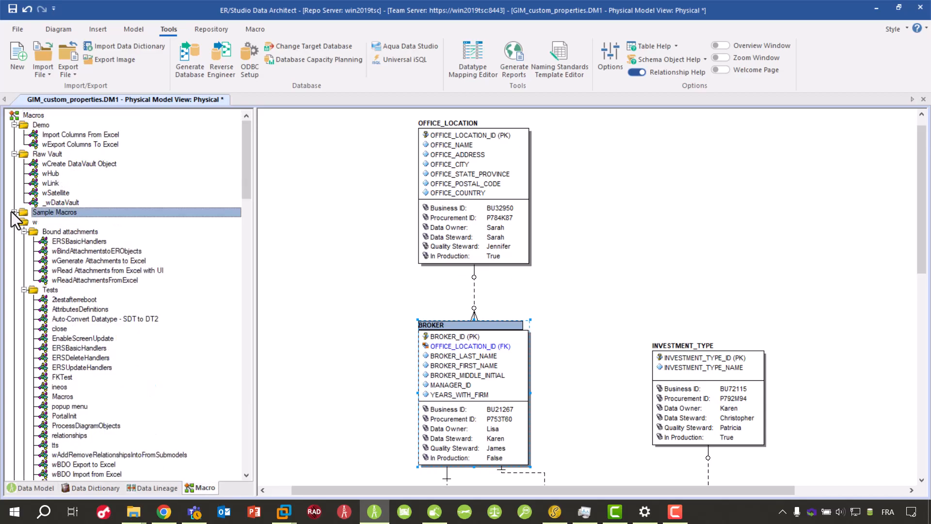
left_click(88, 261)
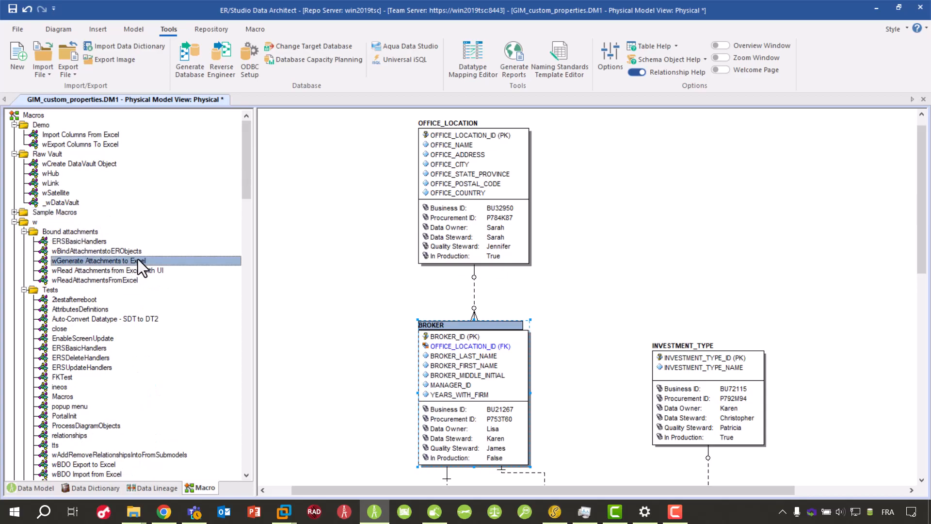
right_click(138, 259)
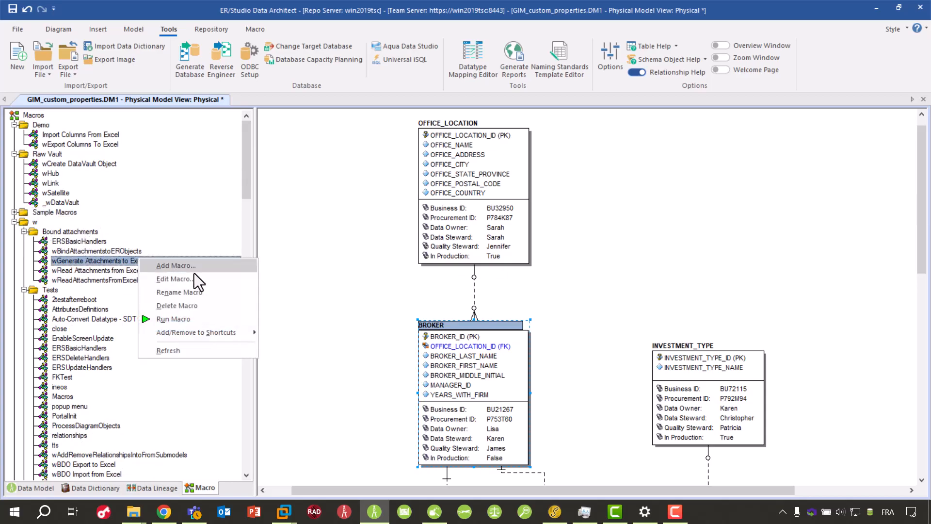
left_click(209, 321)
left_click(442, 270)
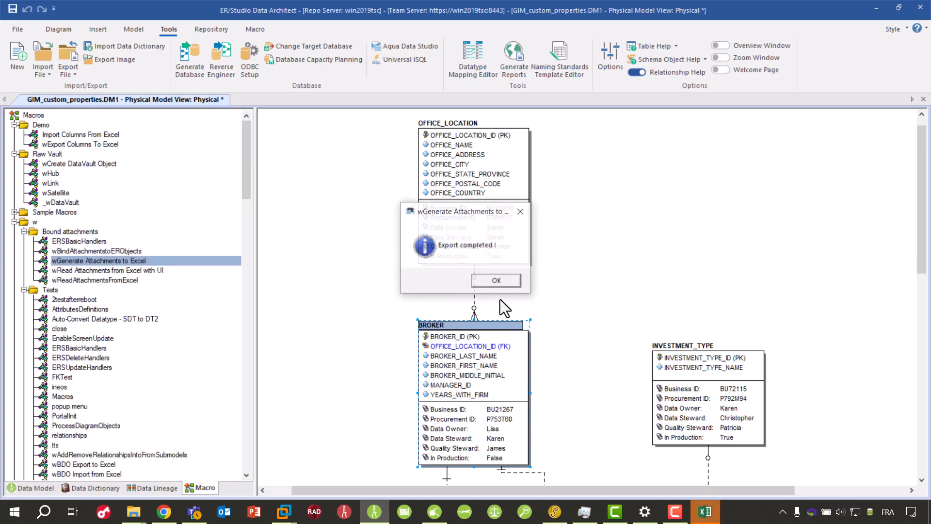
left_click(514, 278)
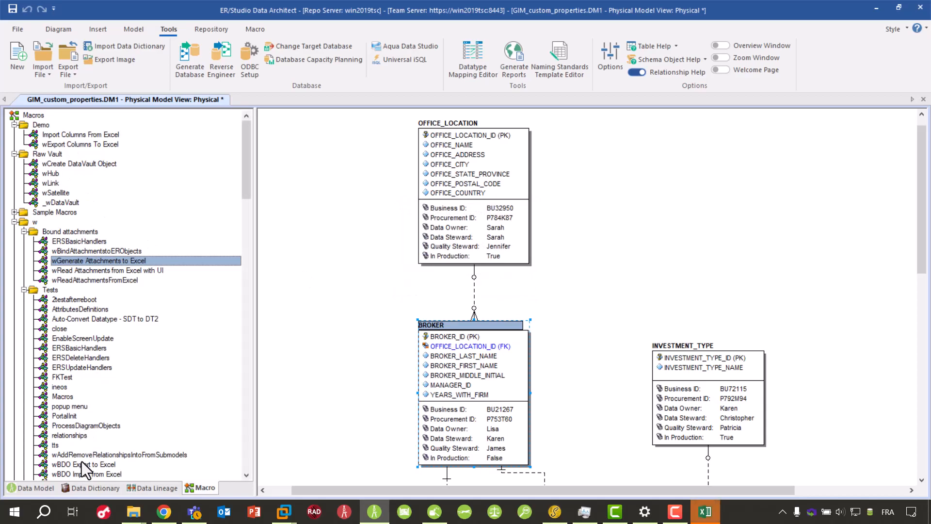
- Switch to the exported Excel workbook and review the attachments' names, descriptions, data types, default values and text list values
left_click(86, 487)
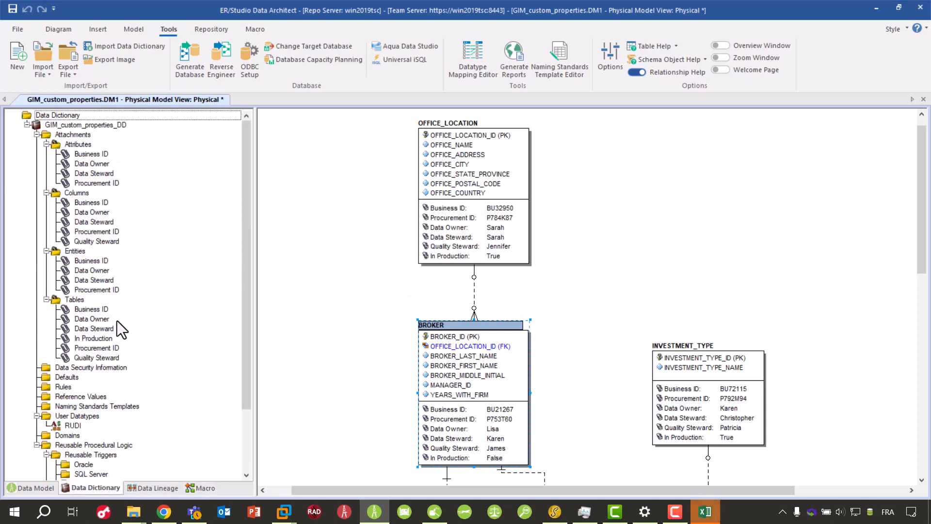
left_click(706, 512)
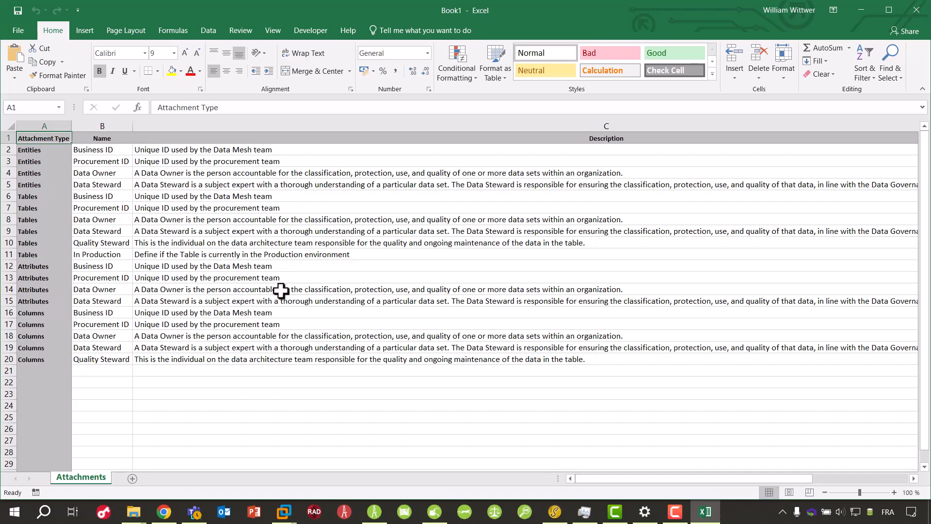
left_click_drag(695, 479, 731, 490)
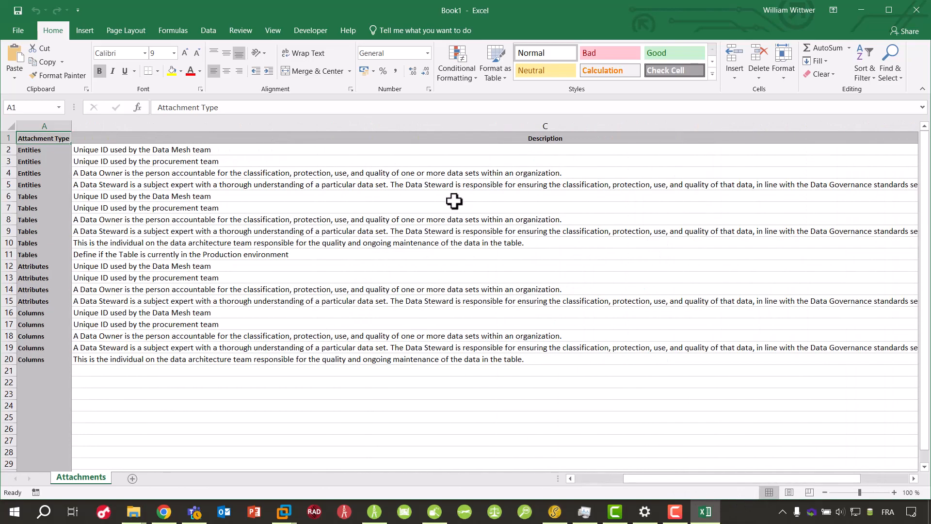
left_click(914, 479)
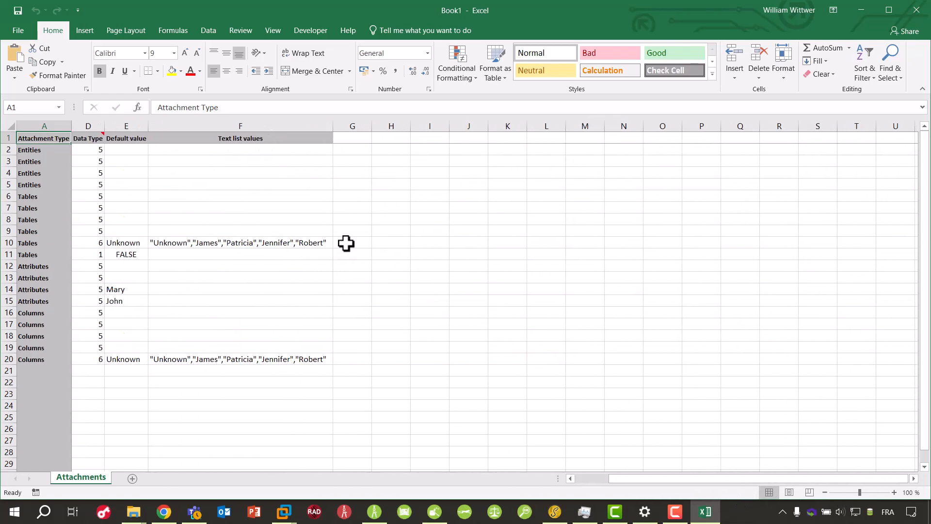
left_click(185, 245)
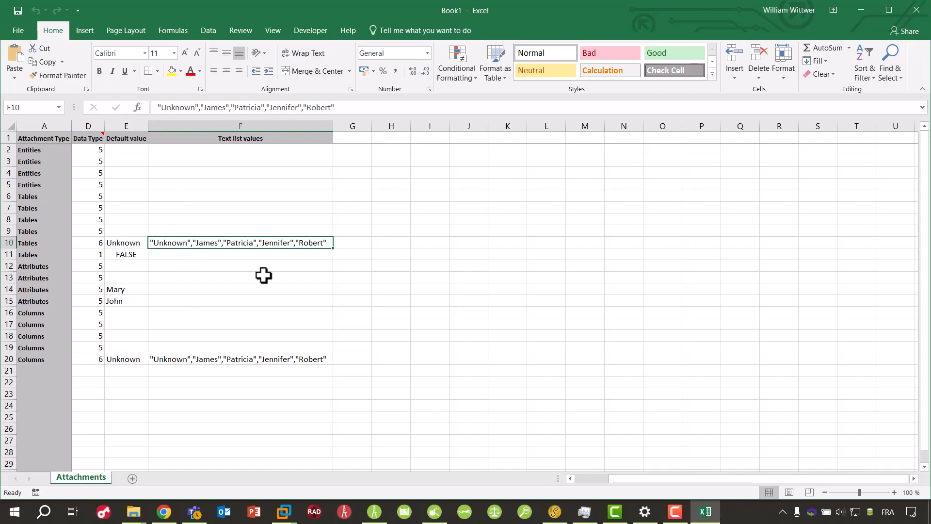
key("Left")
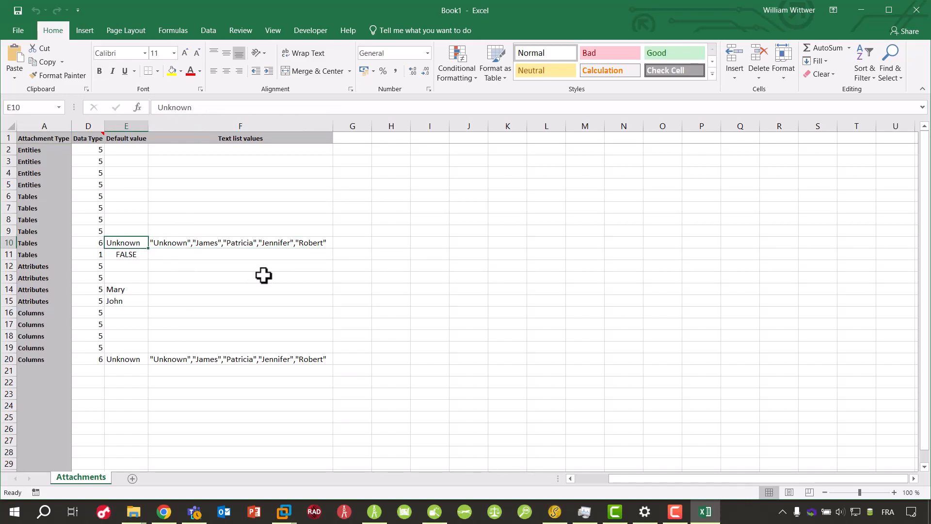
key("Left")
key("Left")
key("Left")
key("Left")
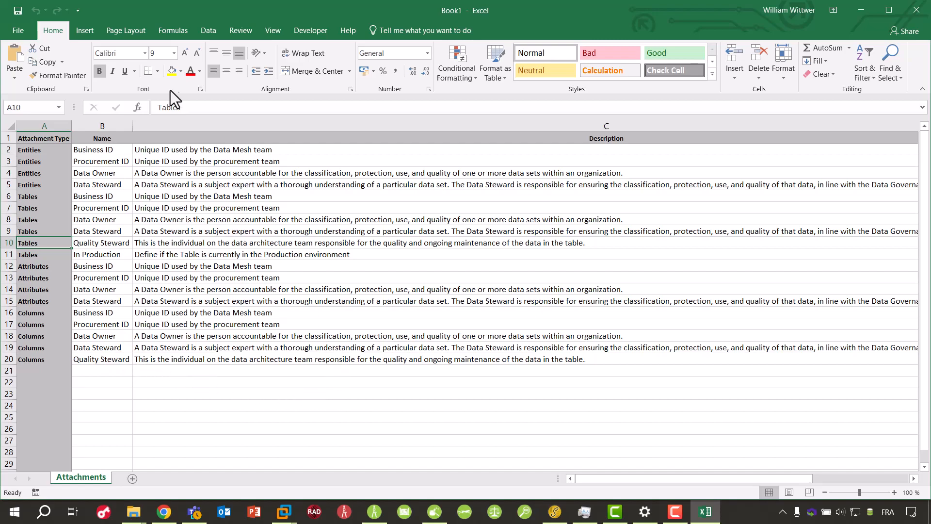
- Save the exported workbook as default_attachments.xlsx in the ERStudio Data Architect 20.1 Tests folder, replacing the existing file
left_click(16, 12)
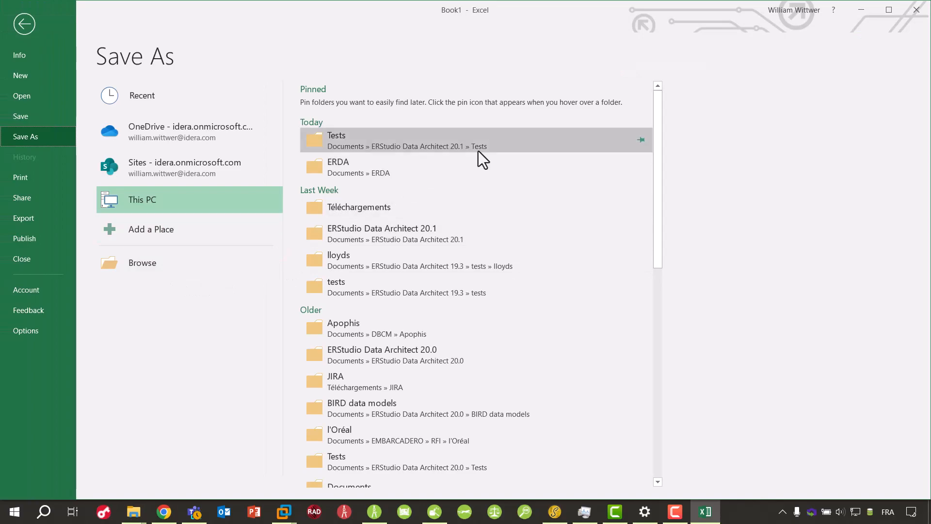
left_click(478, 150)
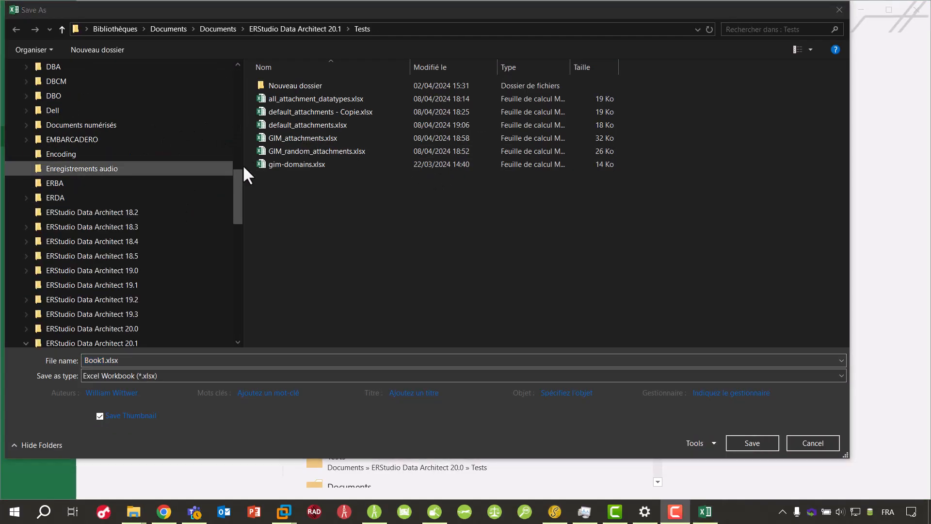
left_click(316, 125)
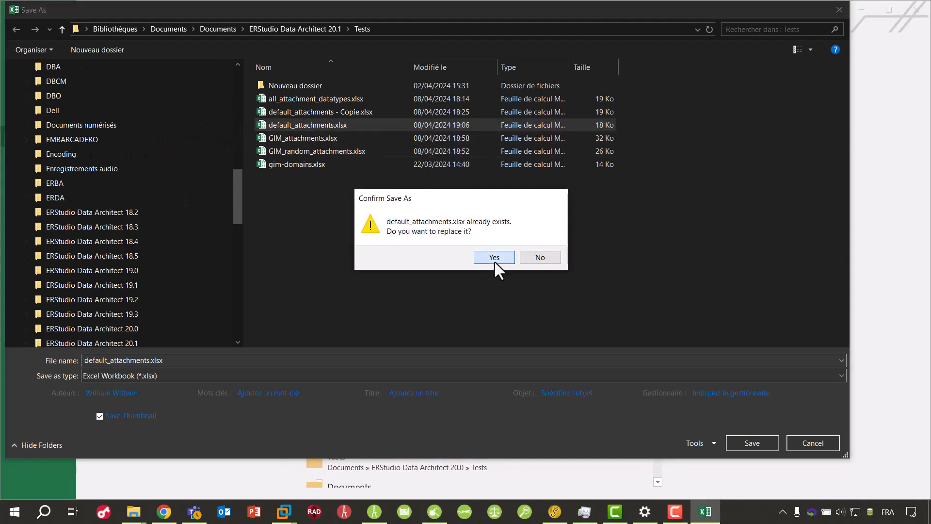
left_click(494, 260)
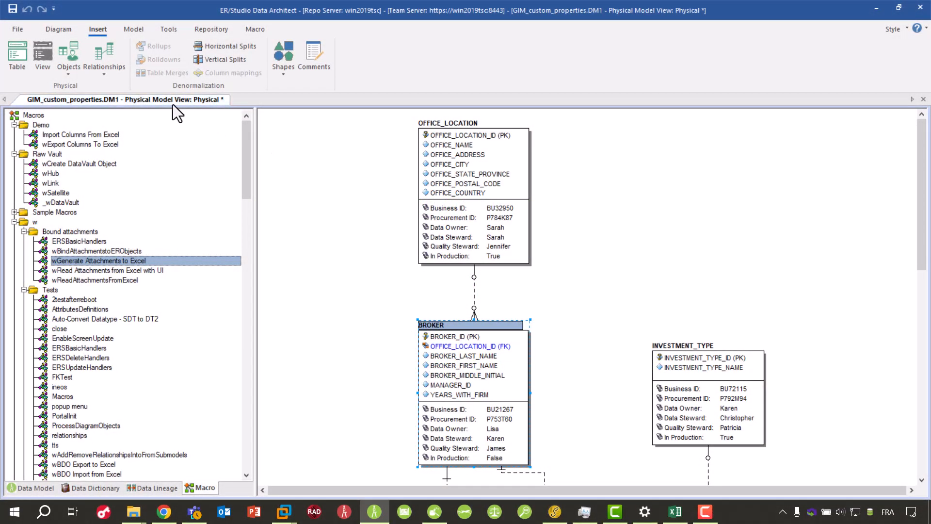
- Switch back to ER/Studio Data Architect, create a new blank logical model and display its data dictionary
left_click(169, 29)
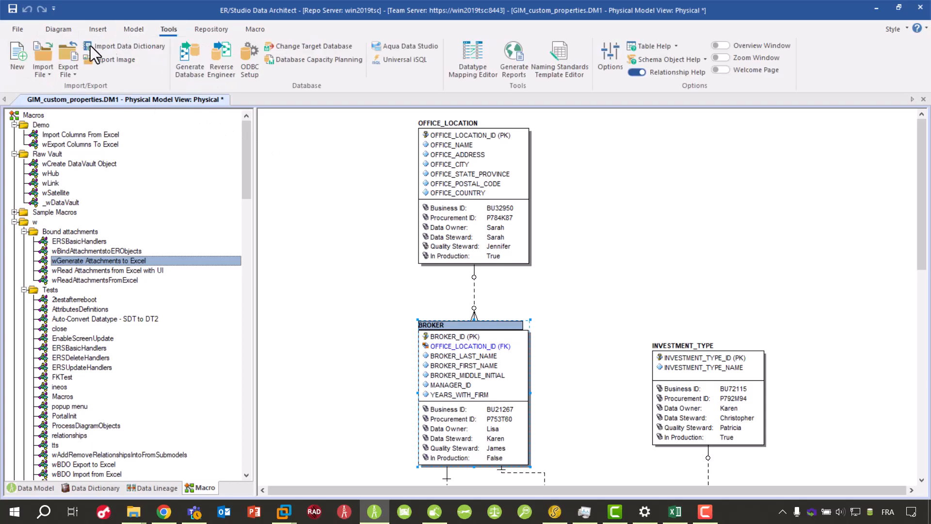
left_click(19, 49)
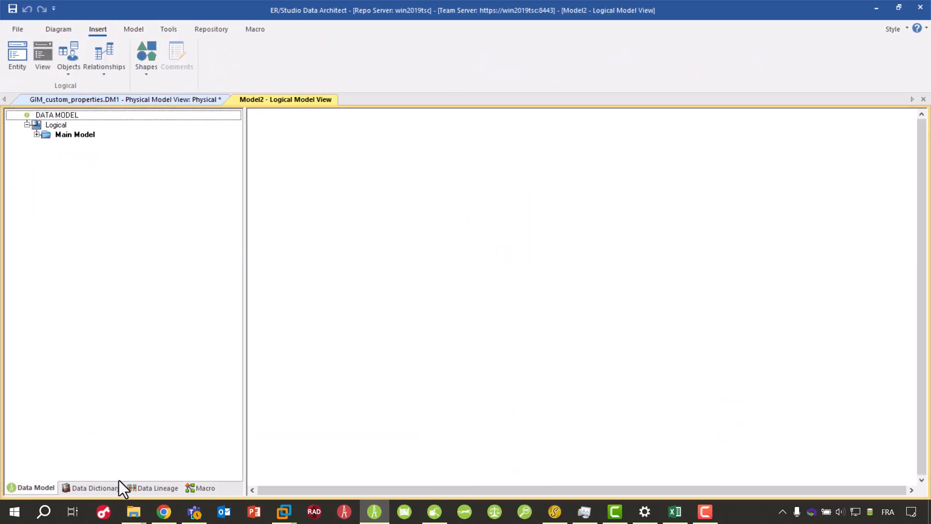
left_click(95, 488)
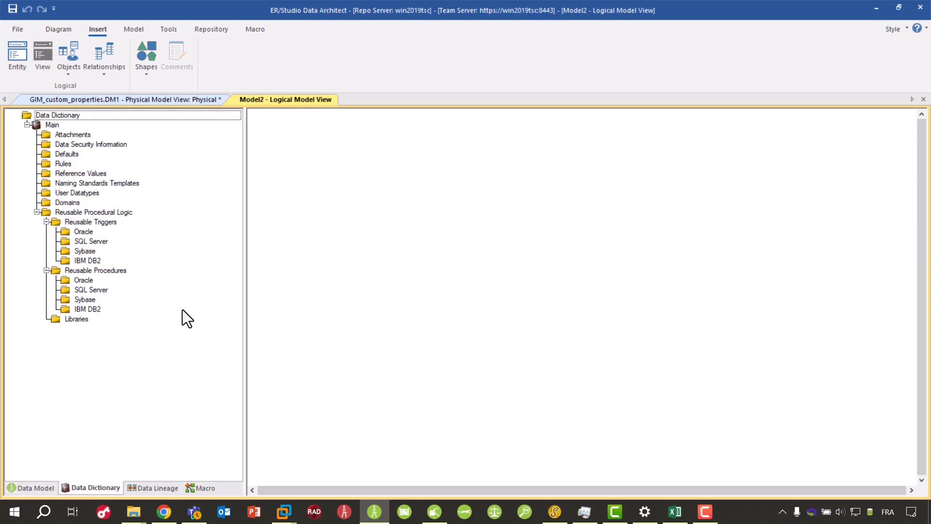
- Run the wRead Attachments from Excel with UI macro on the new model, accepting the clearing of the undo history
left_click(197, 488)
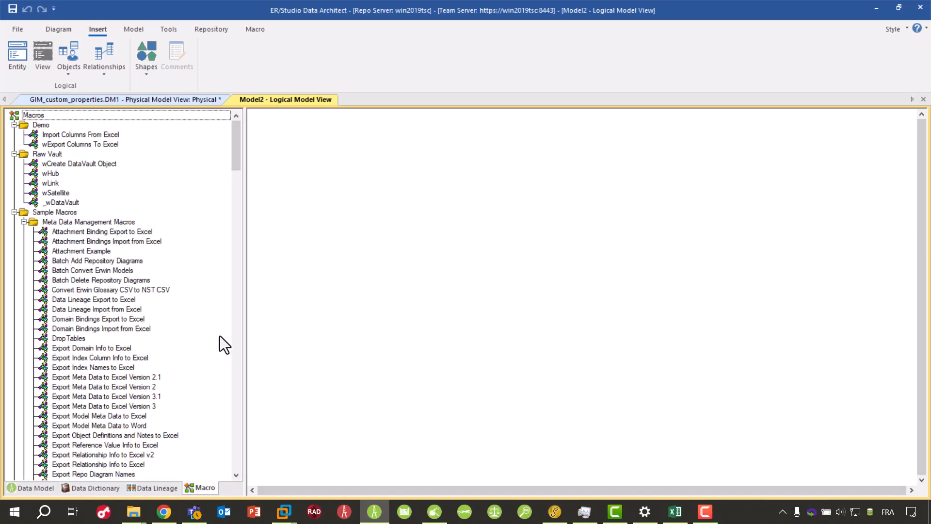
left_click(14, 212)
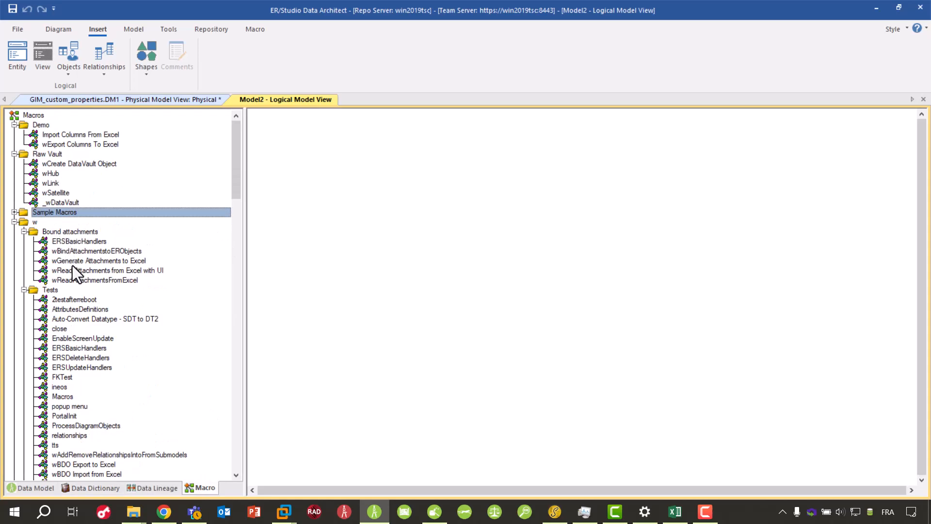
left_click(125, 281)
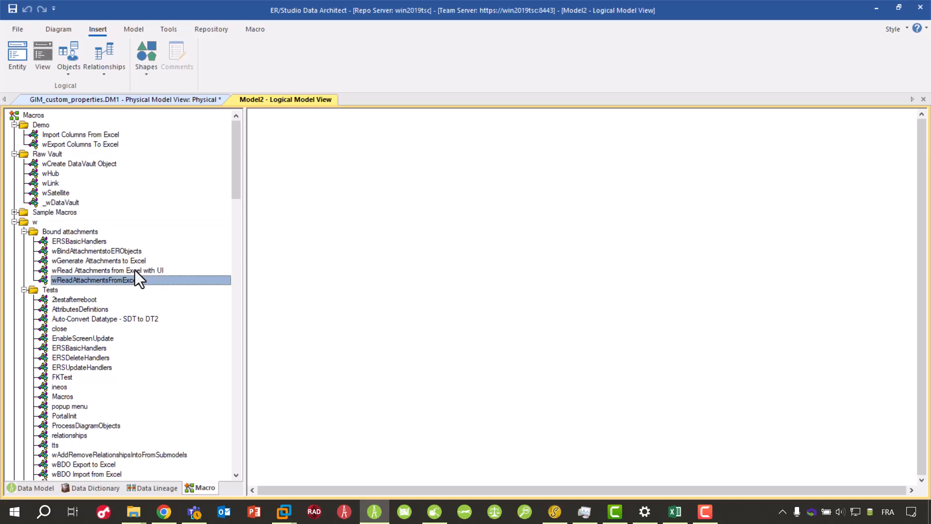
right_click(135, 270)
left_click(181, 334)
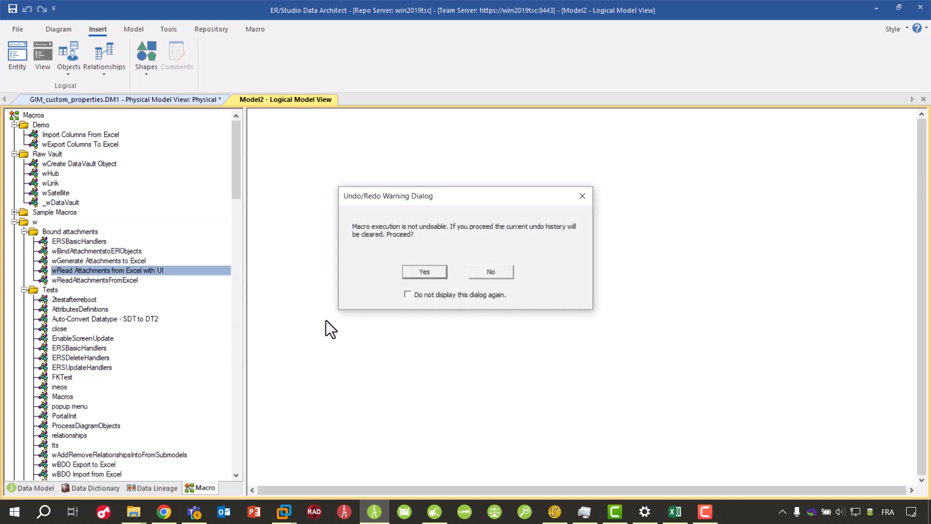
left_click(424, 268)
- Choose default_attachments.xlsx as the spreadsheet to read and keep Local as the target dictionary
left_click(578, 245)
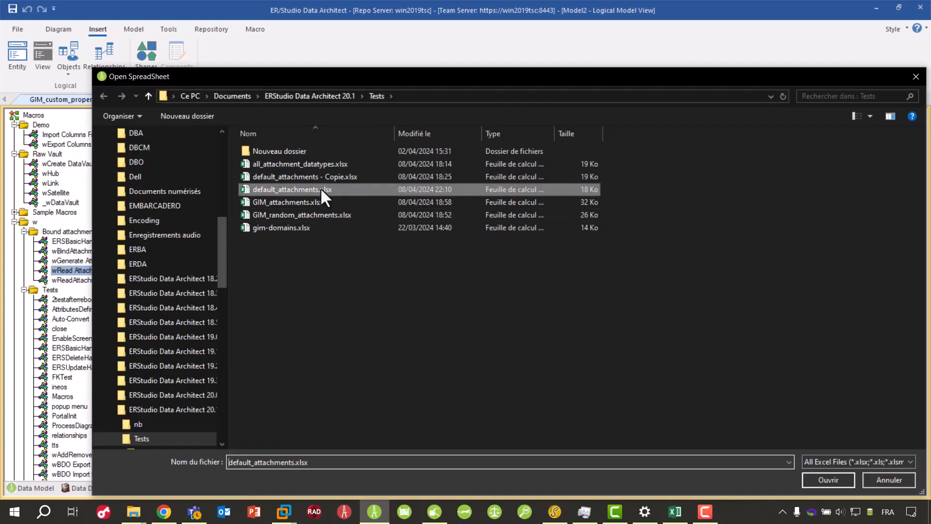
double_click(350, 189)
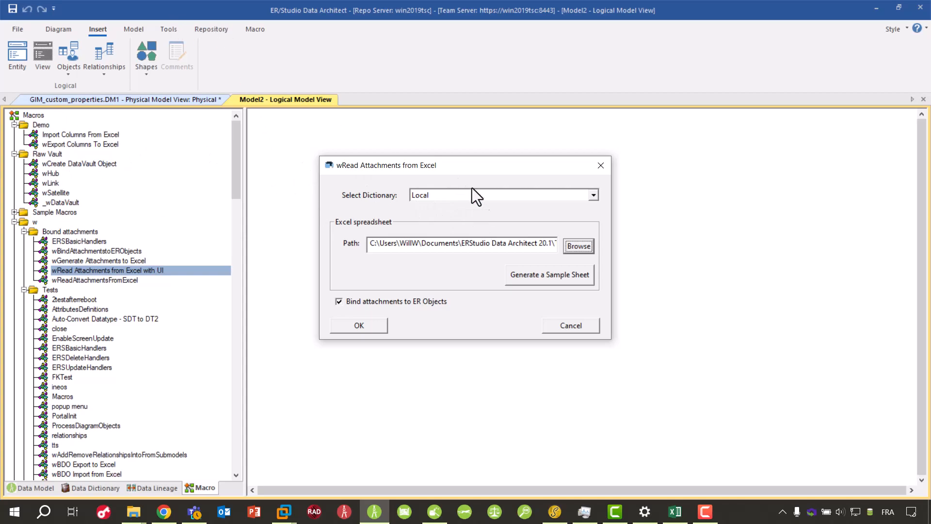
left_click(480, 197)
left_click(481, 197)
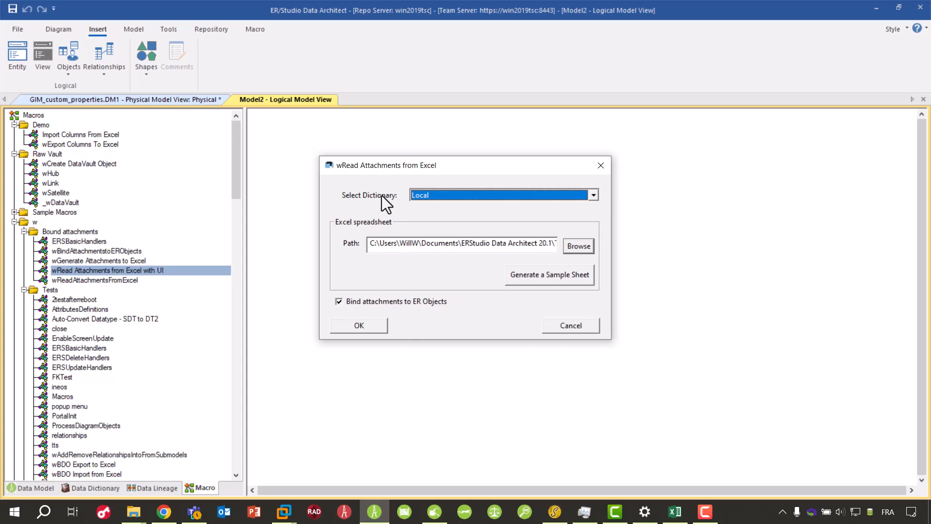
- Import the attachments with binding to ER objects enabled, close the result message and display the model's data dictionary
left_click(357, 325)
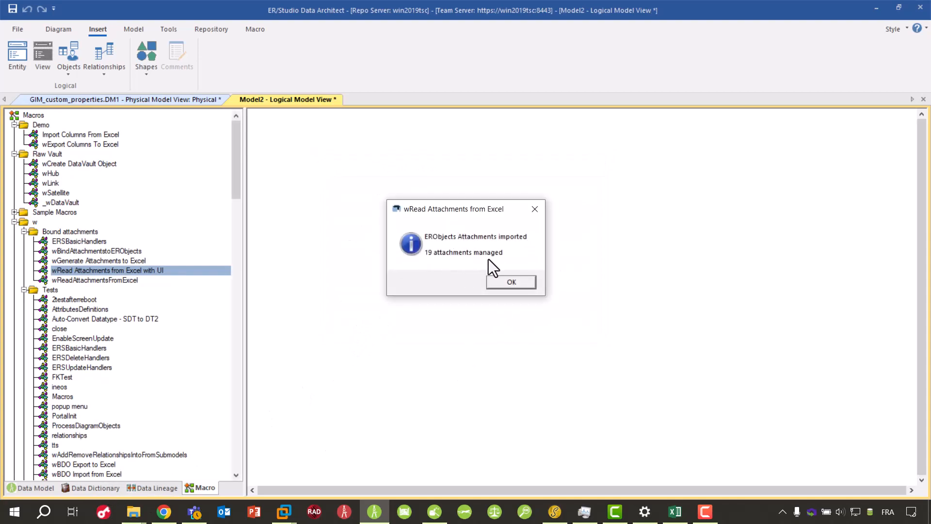
left_click(521, 282)
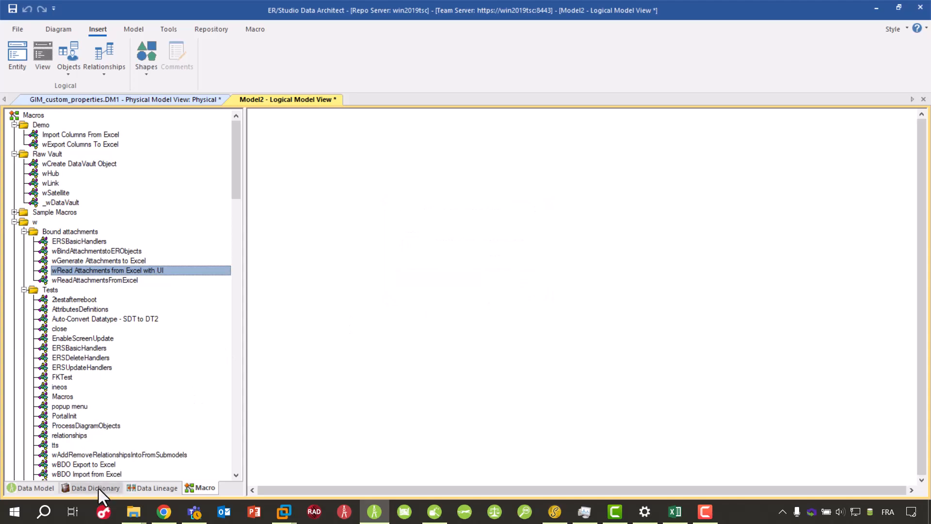
left_click(97, 488)
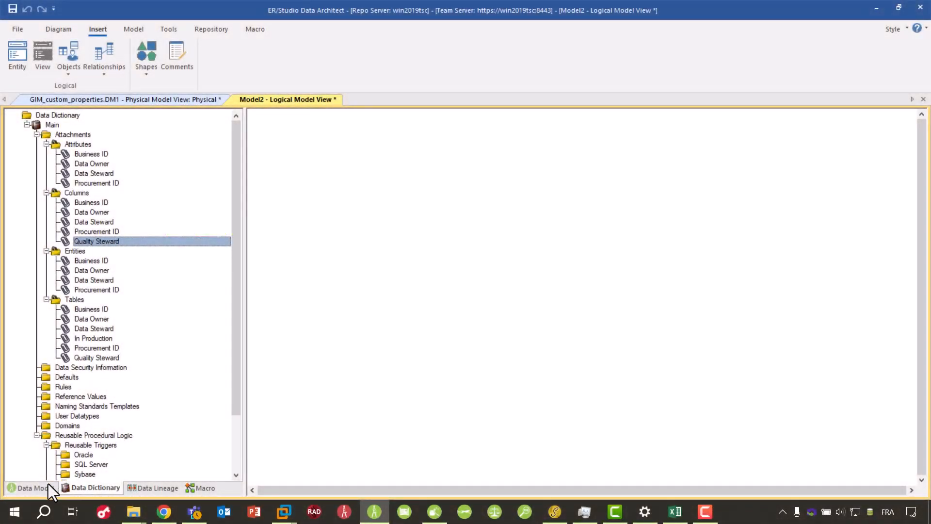
- Return to the data model tree and place two new entities, Entity1 and Entity2, on the logical diagram
left_click(27, 489)
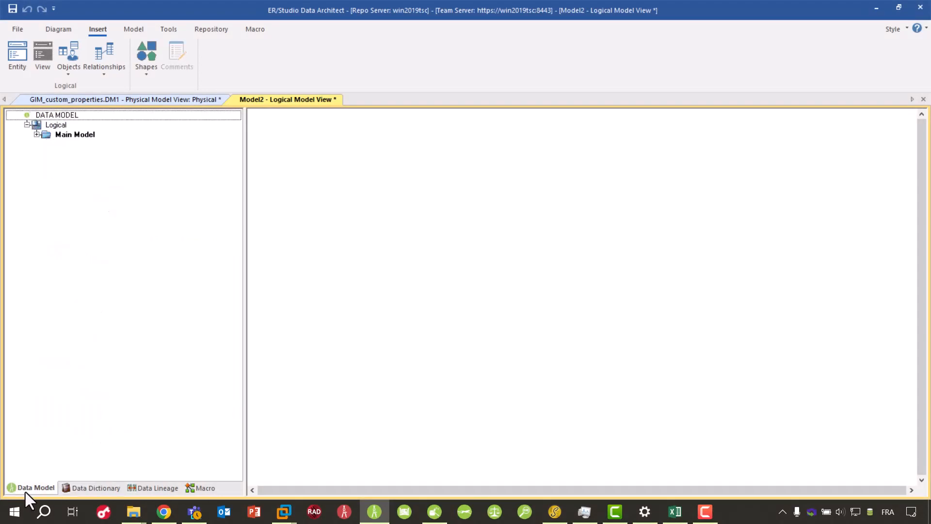
left_click(14, 52)
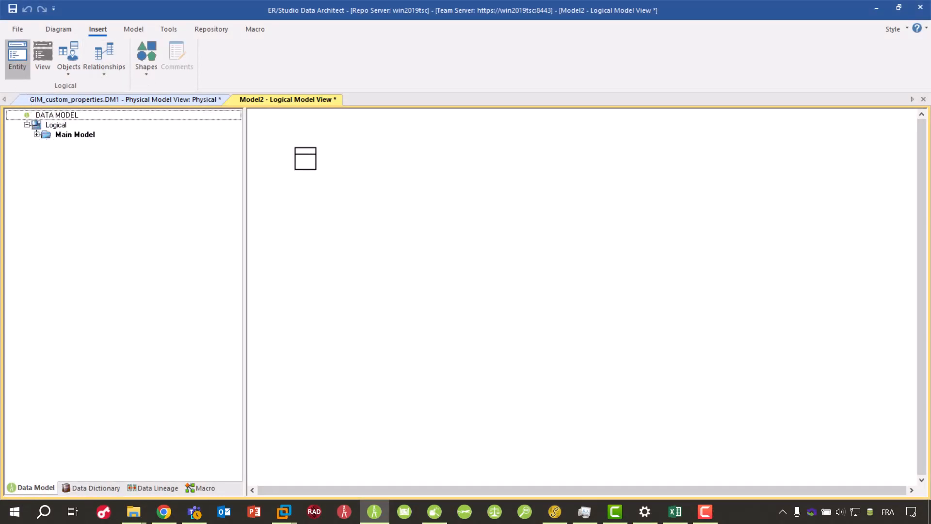
left_click(309, 160)
left_click(492, 260)
right_click(413, 275)
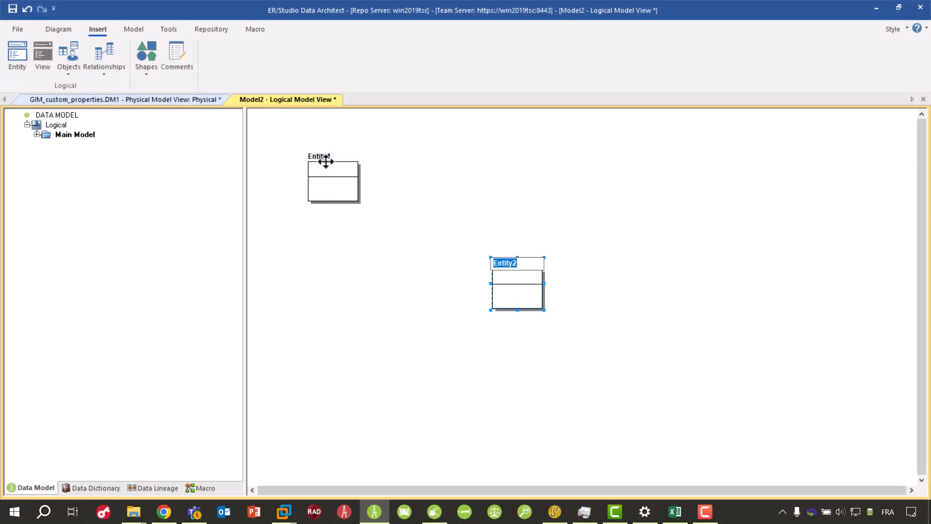
- Add the primary key attribute ID and the non-key attribute Label to Entity1
left_click(328, 168)
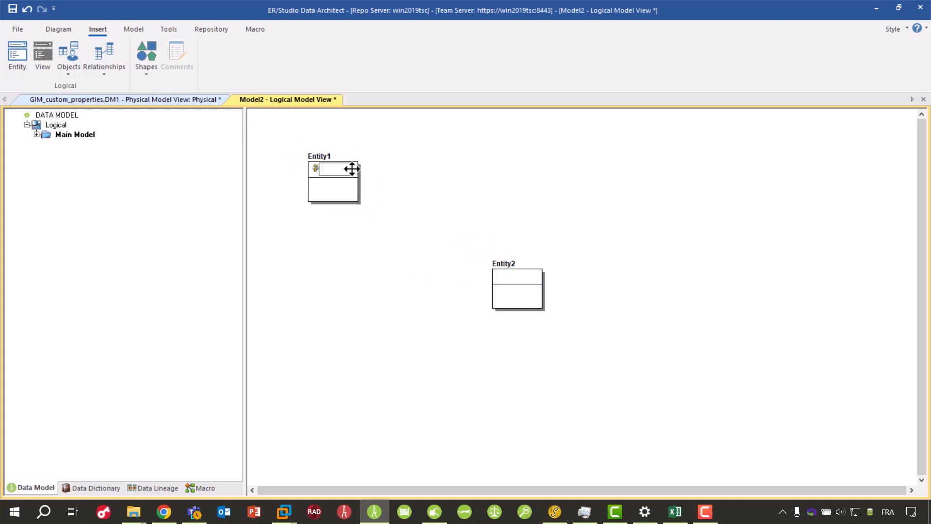
type("ID")
key("Return")
type("Label")
left_click(405, 206)
- Open Entity1 in the Entity Editor, check its attachment bindings and close the editor
double_click(354, 180)
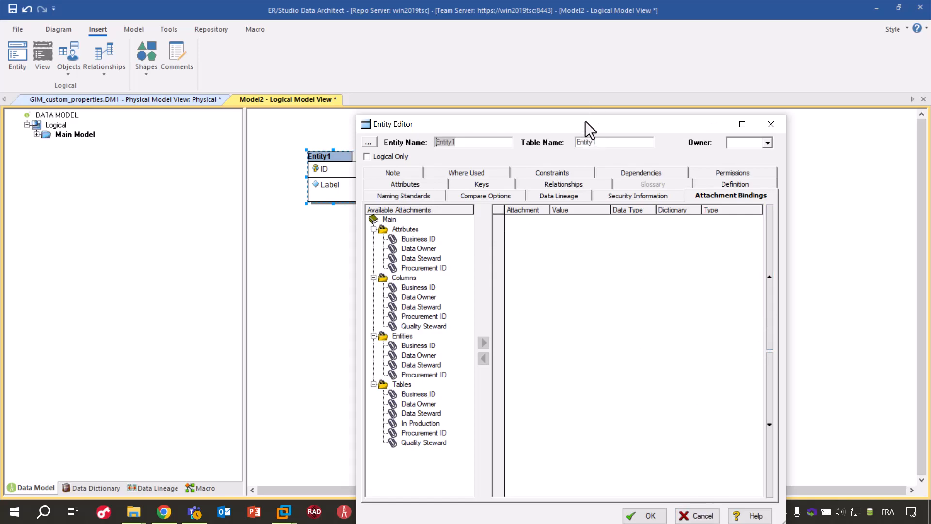
left_click_drag(586, 123, 555, 61)
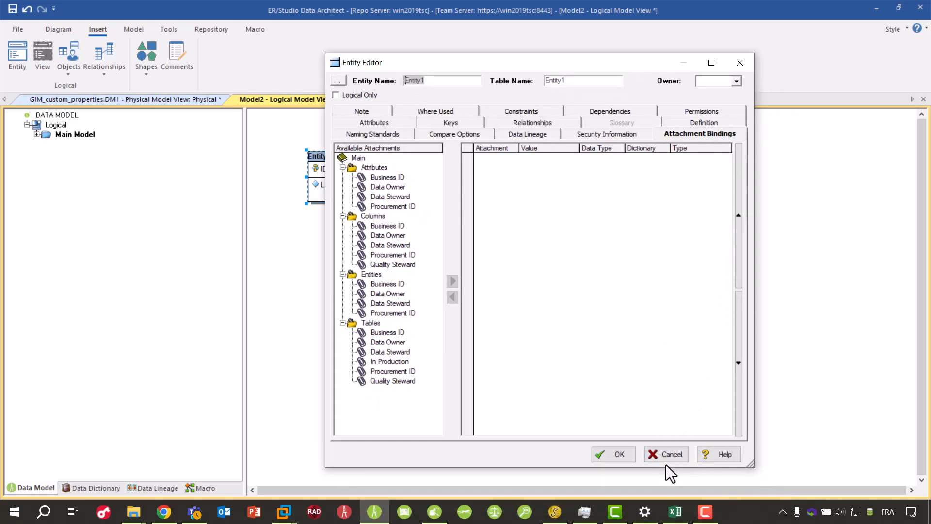
left_click(631, 453)
- Run the wBindAttachmentstoERObjects macro on the model, accepting the clearing of the undo history
left_click(209, 487)
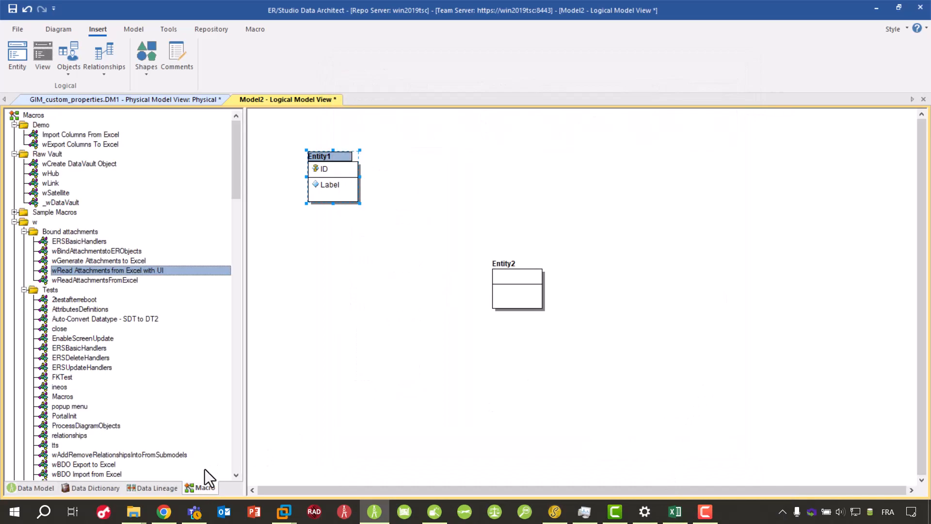
left_click(84, 252)
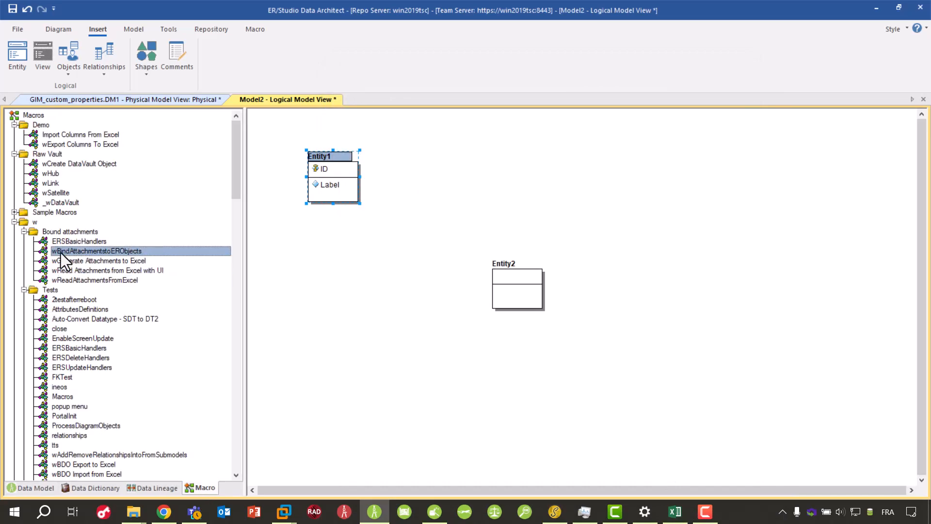
right_click(119, 250)
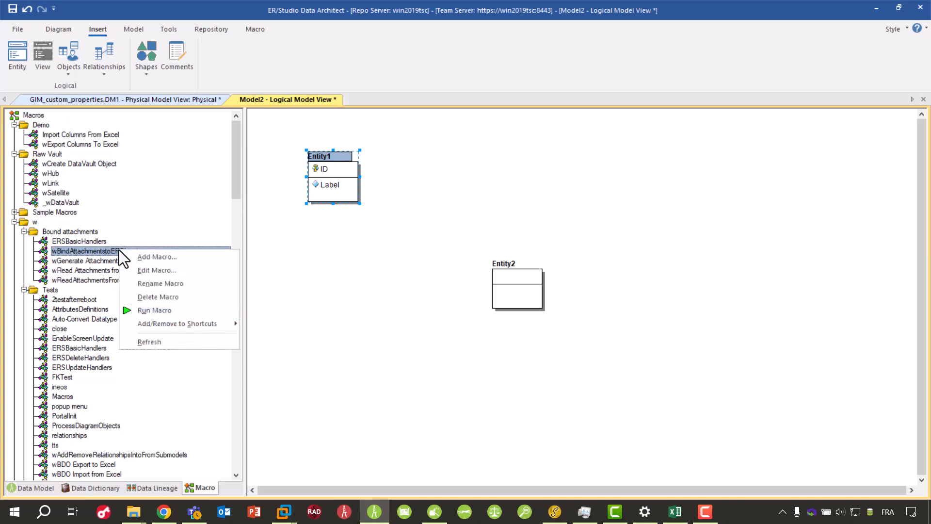
left_click(154, 310)
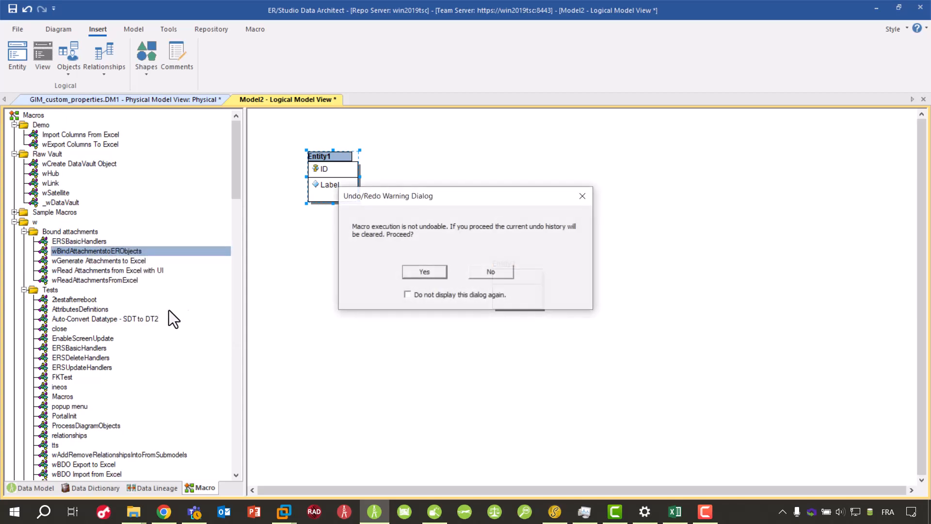
left_click(442, 272)
- Check the attachment bindings of Entity1 and of its ID attribute in the Entity Editor, and close the editor
double_click(350, 181)
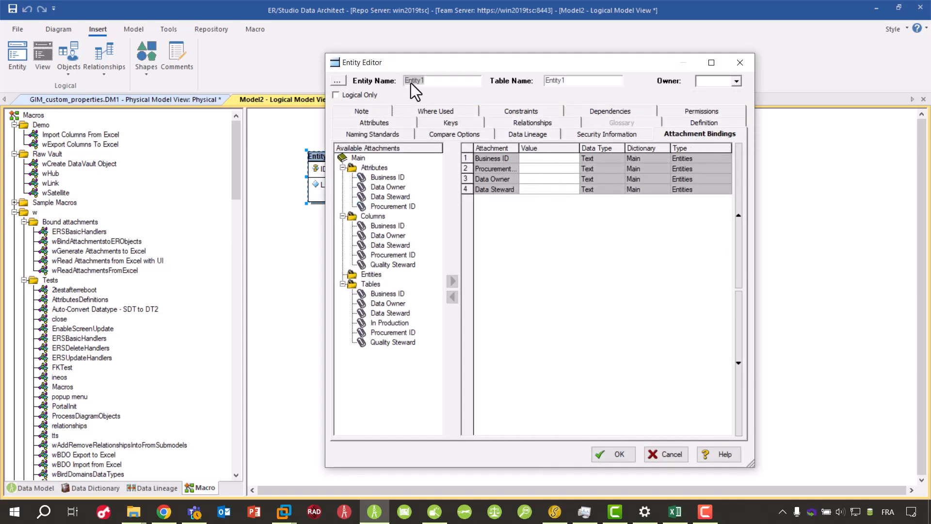
left_click(373, 123)
double_click(390, 162)
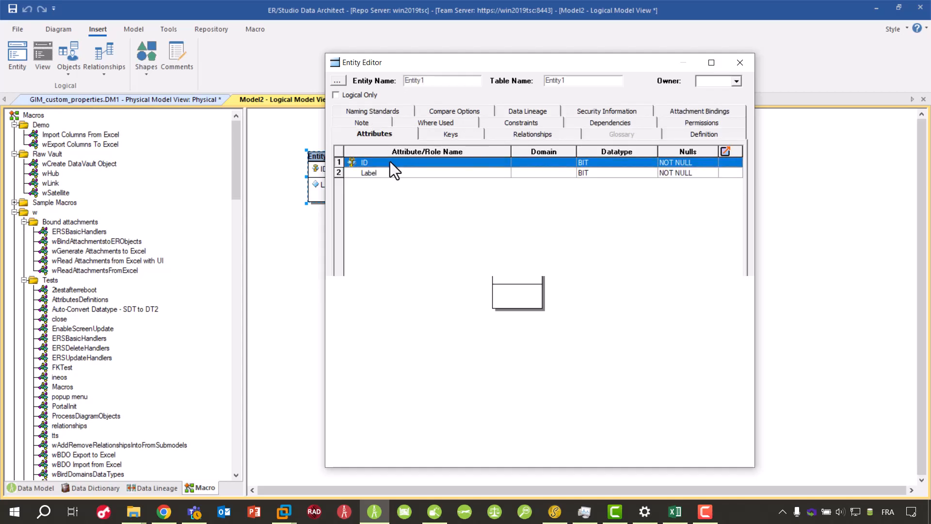
left_click(740, 358)
left_click(739, 359)
left_click(740, 359)
left_click(739, 359)
left_click(697, 358)
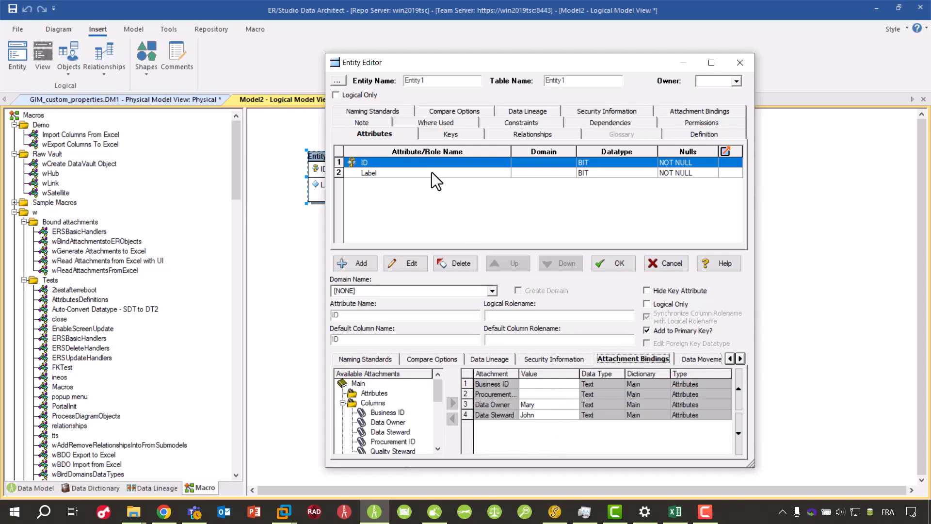
left_click(611, 262)
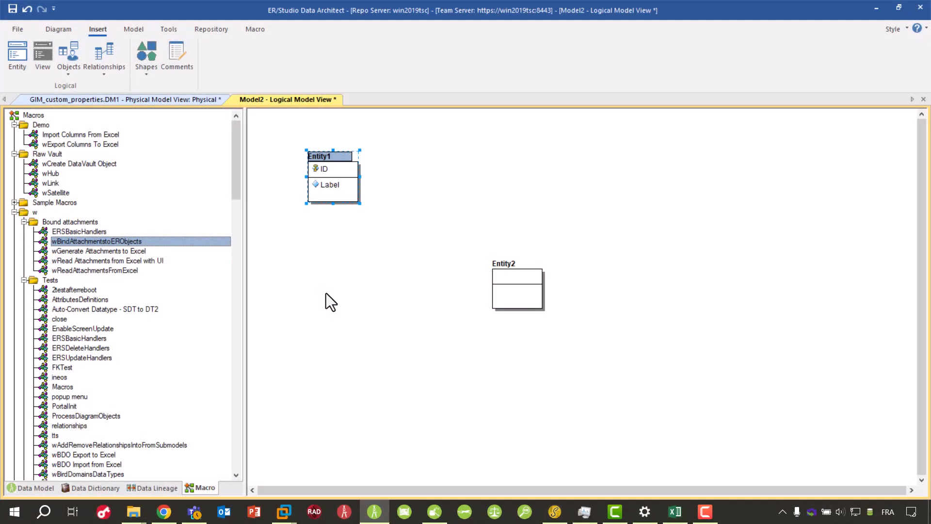
- Open the top-level ERSBasicHandlers macro in a maximized Macro Editor and examine its #Uses line and the BindAttachments call in CreateEntityHandler
left_click_drag(234, 161, 221, 467)
double_click(74, 436)
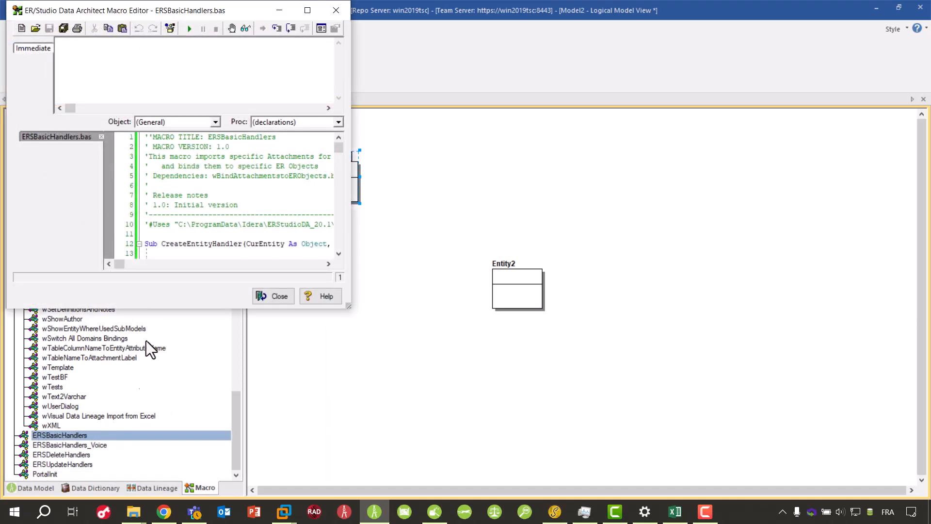
left_click(313, 10)
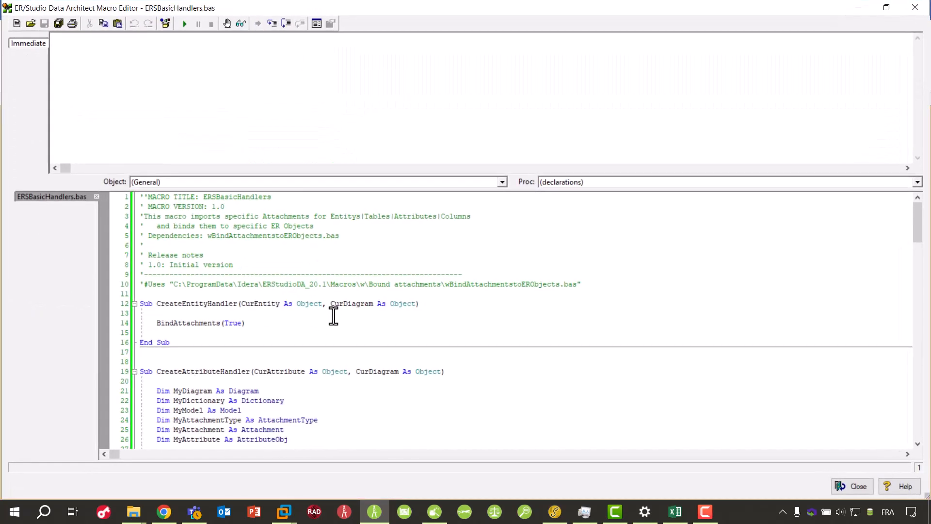
scroll(333, 316, "down", 1)
scroll(333, 316, "down", 1)
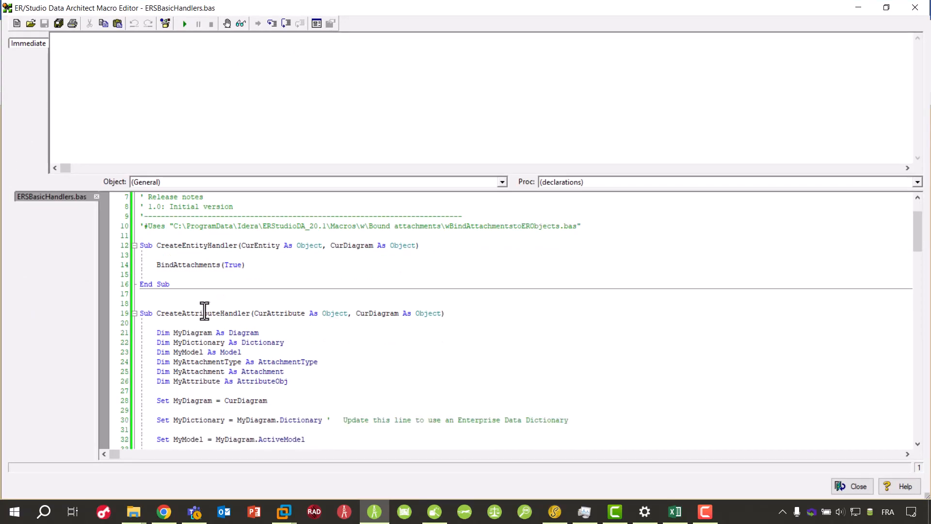
left_click_drag(142, 226, 615, 226)
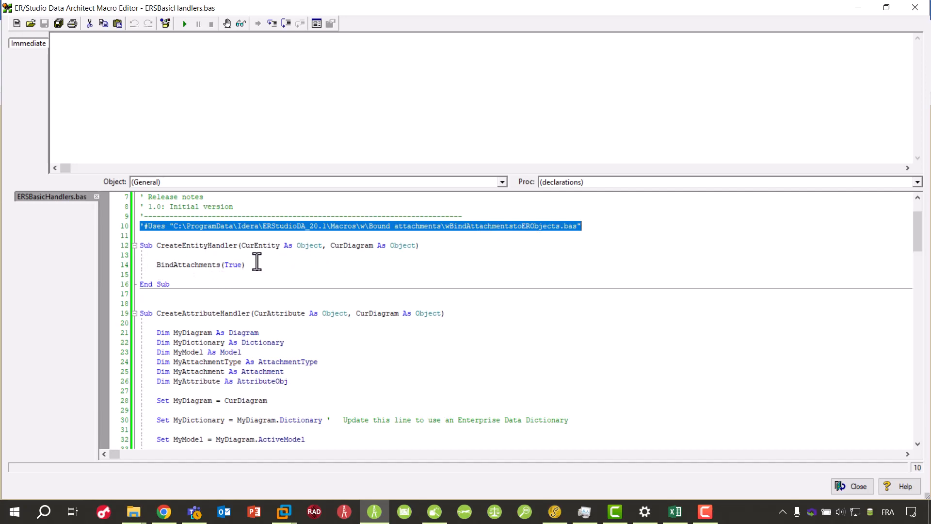
double_click(171, 245)
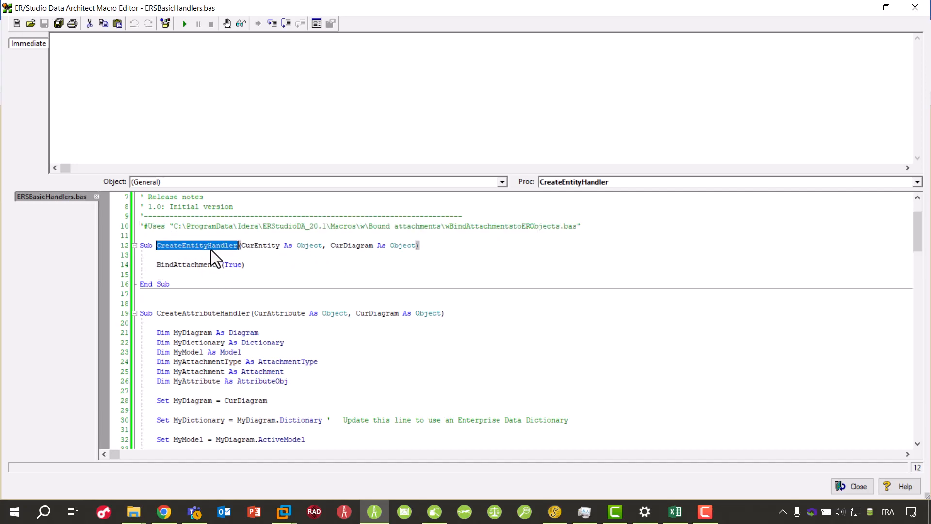
double_click(175, 264)
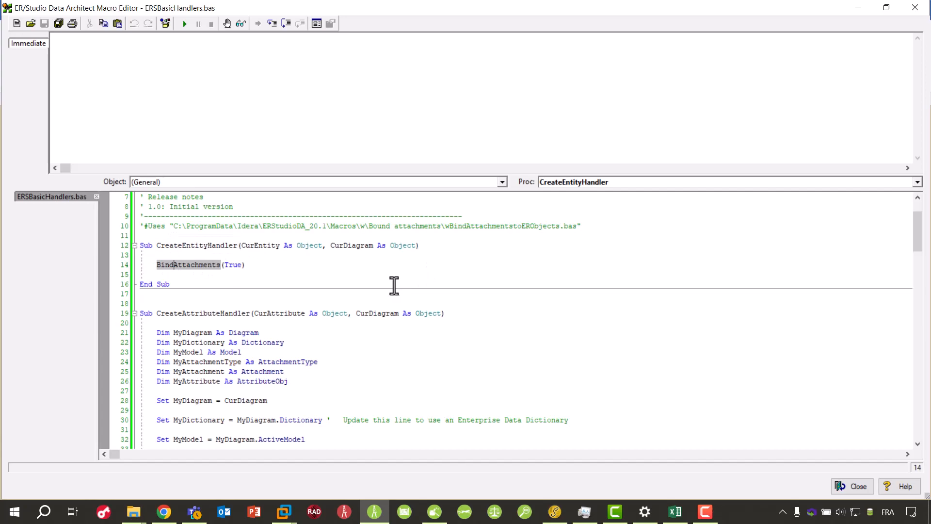
- Examine the CreateAttributeHandler code that adds bound attachments to MyAttribute
scroll(346, 333, "down", 4)
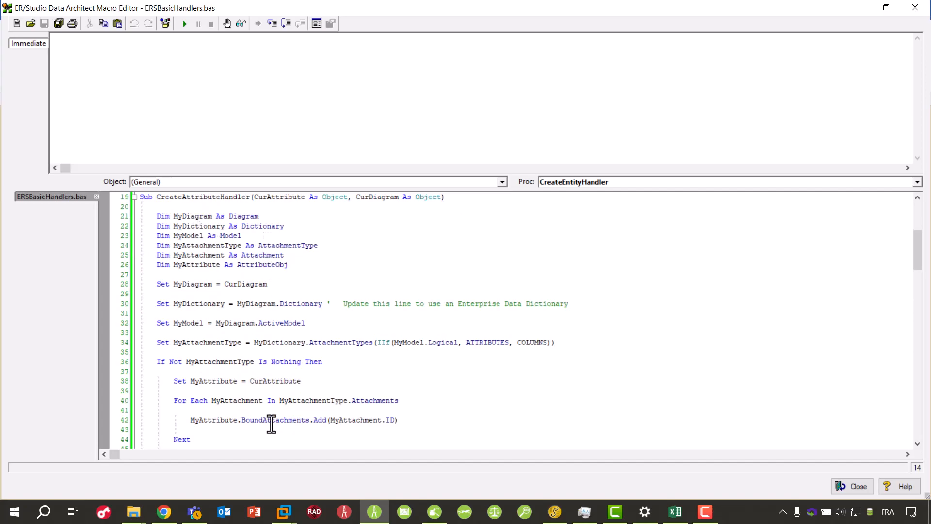
scroll(298, 385, "down", 1)
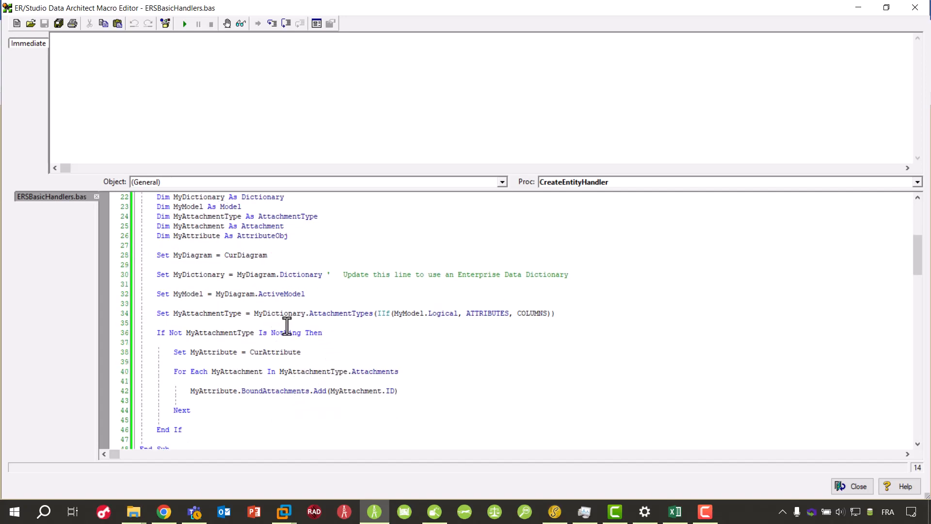
double_click(209, 354)
scroll(377, 282, "up", 1)
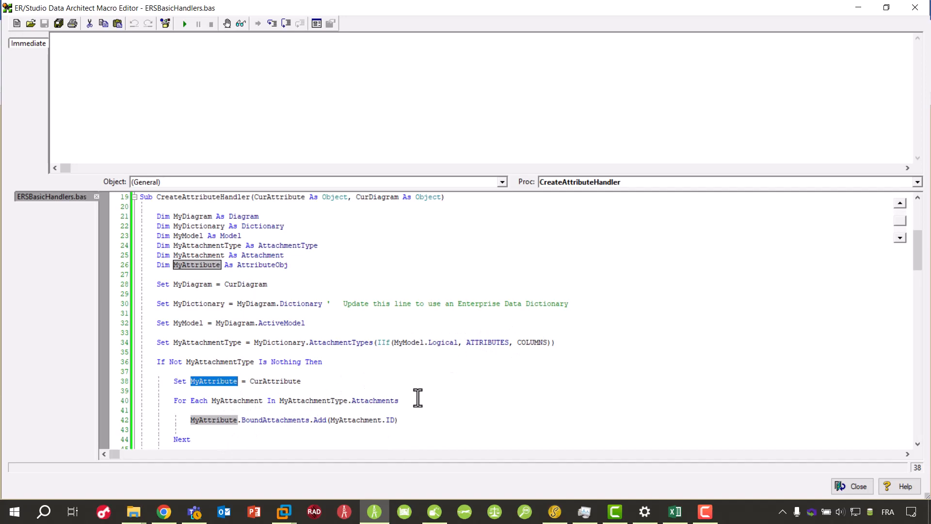
- Go to the CreateDiagramHandler procedure and examine the MacroRun path to wReadAttachmentsFromExcel.bas
left_click(634, 182)
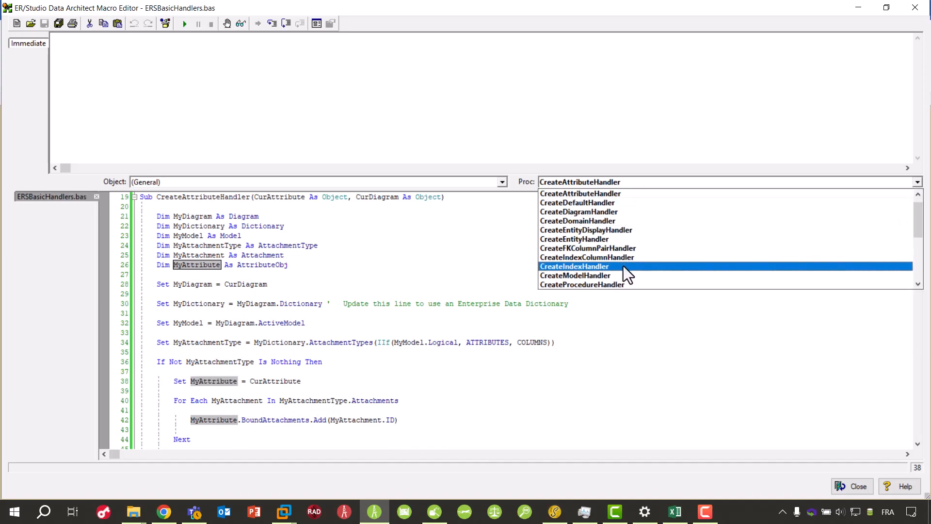
scroll(584, 272, "down", 3)
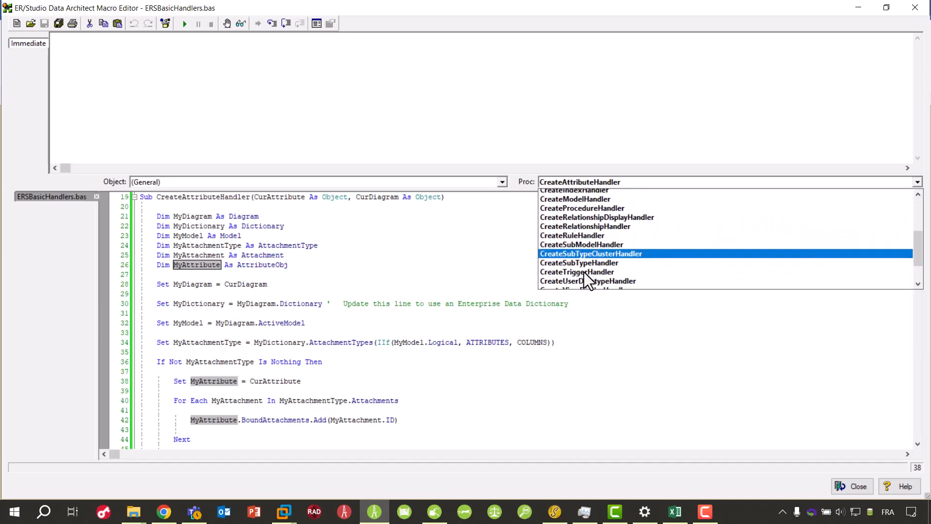
scroll(584, 263, "up", 3)
left_click(583, 220)
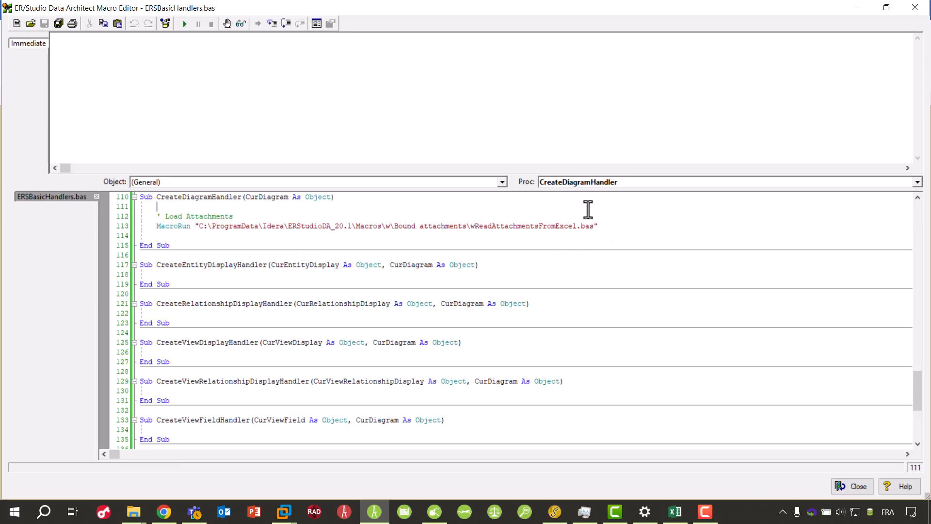
left_click_drag(334, 226, 517, 229)
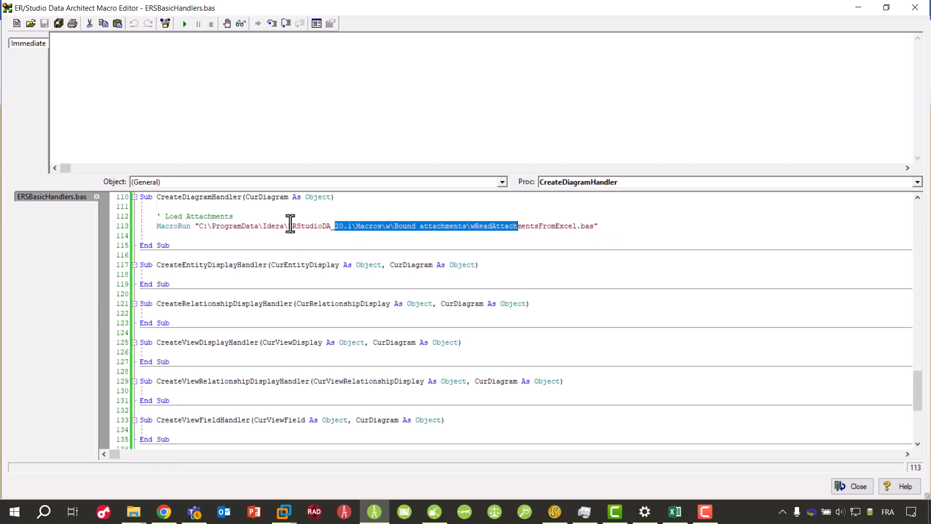
left_click(429, 227)
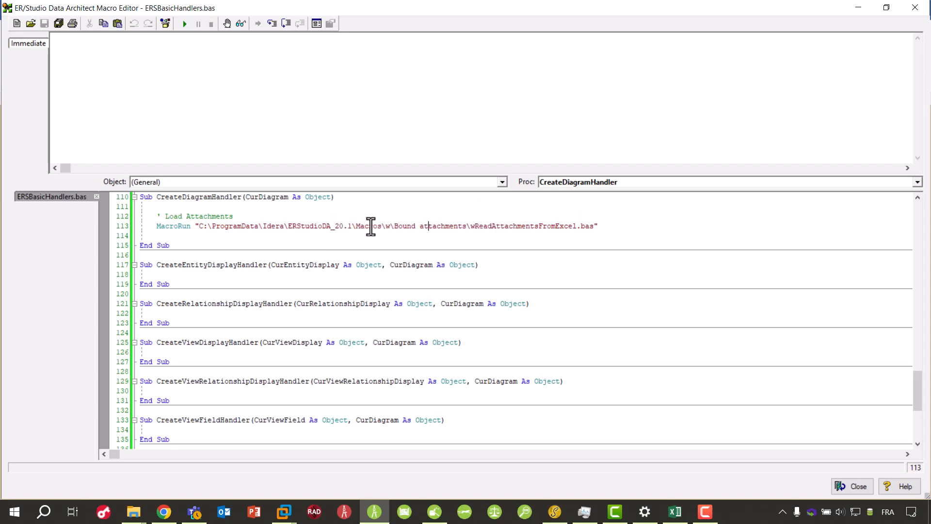
left_click_drag(385, 226, 480, 227)
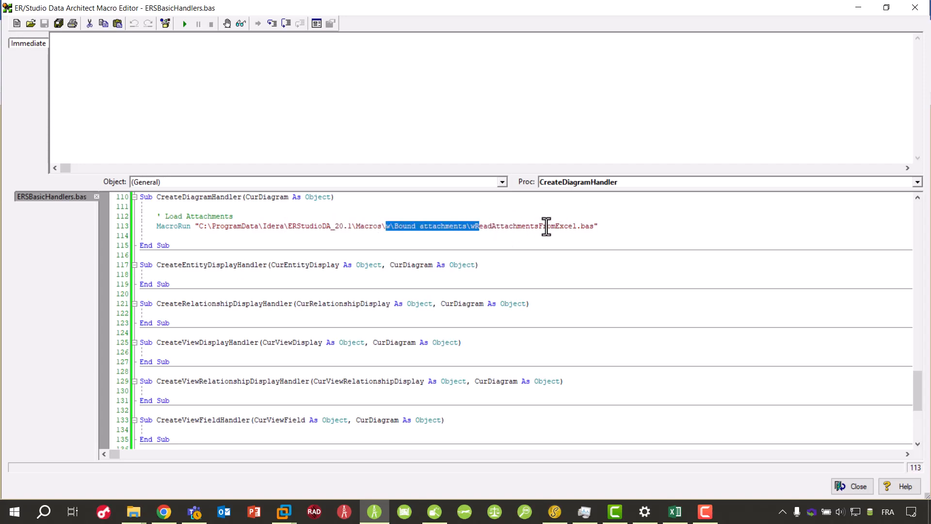
- Go back to the CreateAttributeHandler procedure in the ERSBasicHandlers macro
left_click(592, 182)
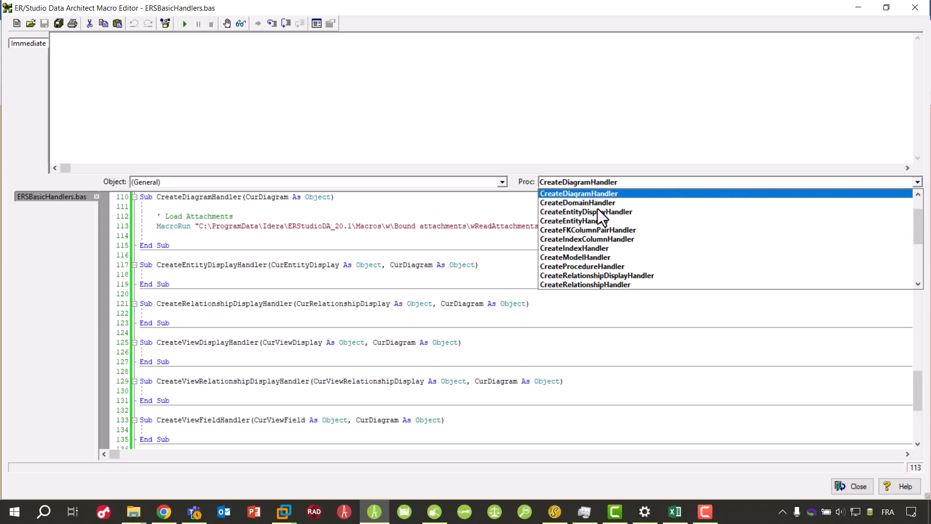
scroll(607, 239, "up", 2)
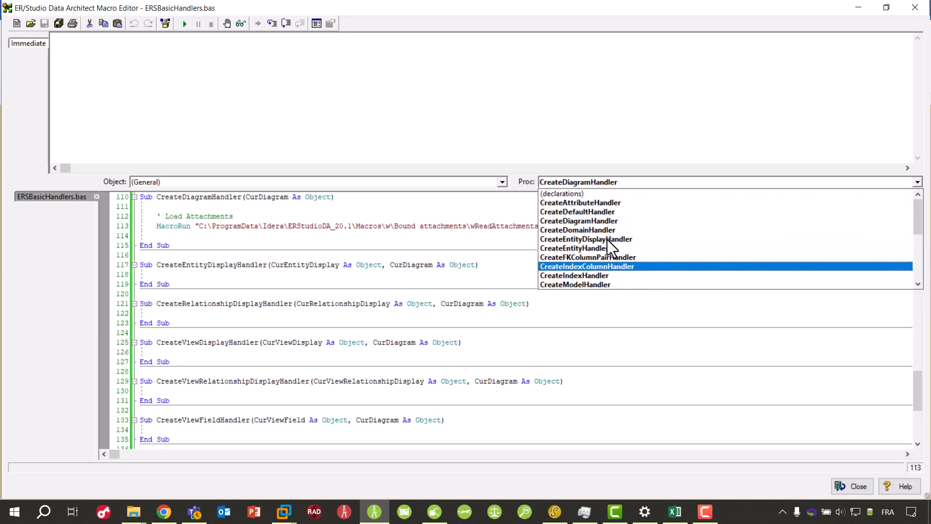
left_click(603, 205)
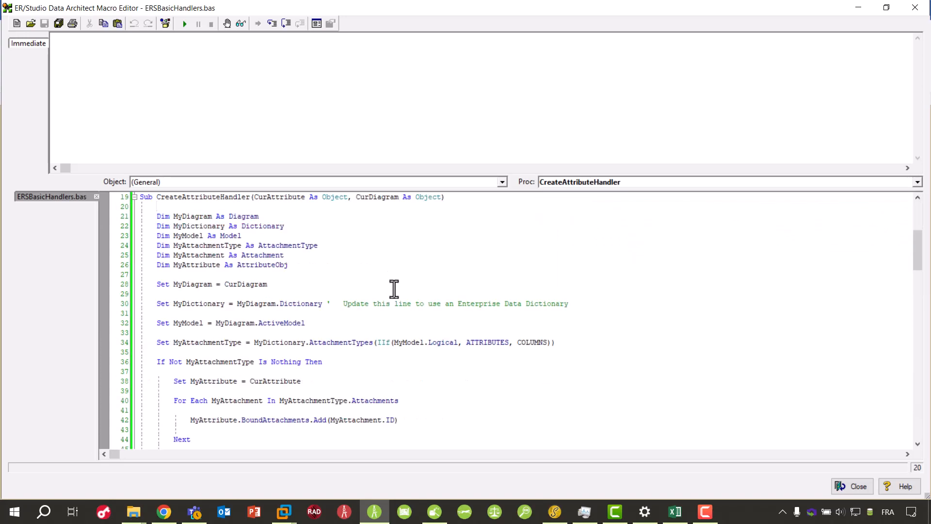
- Highlight the #Uses path to wBindAttachmentstoERObjects.bas, then shrink the Macro Editor and move it clear of the diagram
scroll(393, 290, "up", 6)
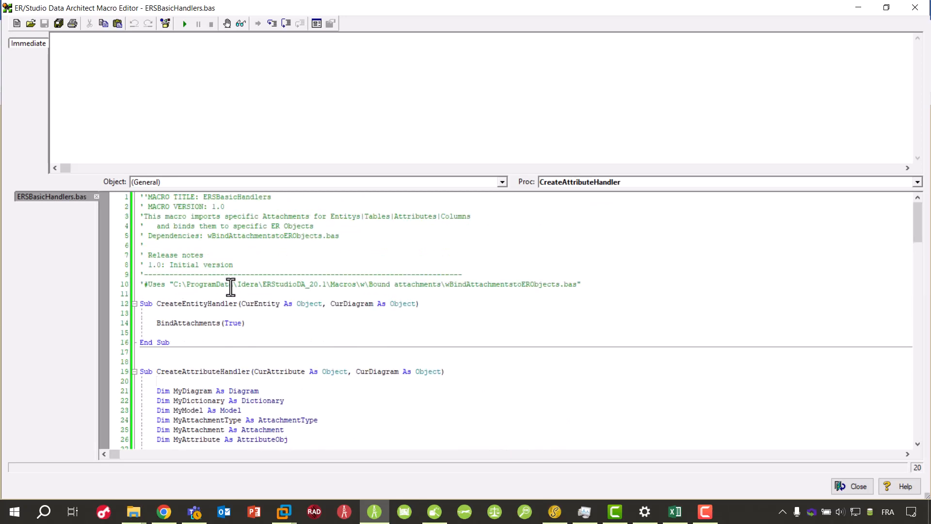
left_click_drag(229, 284, 368, 294)
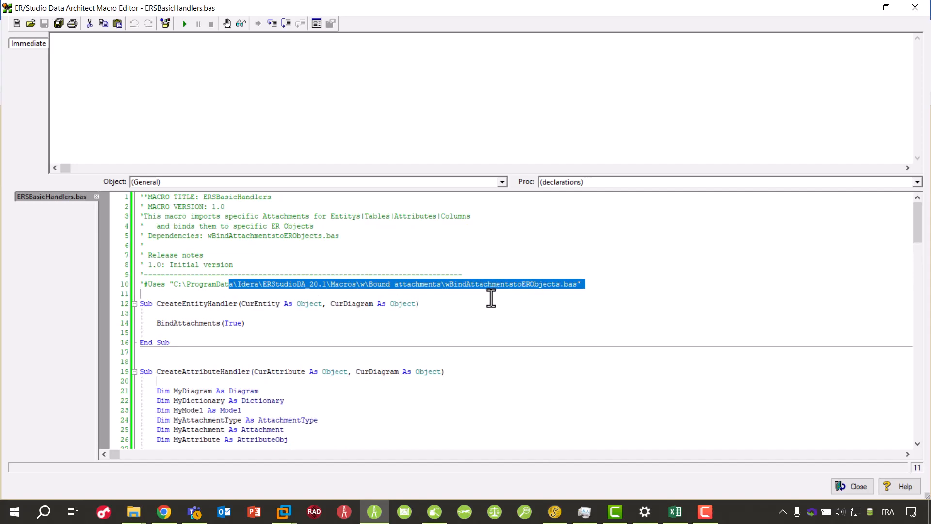
double_click(486, 11)
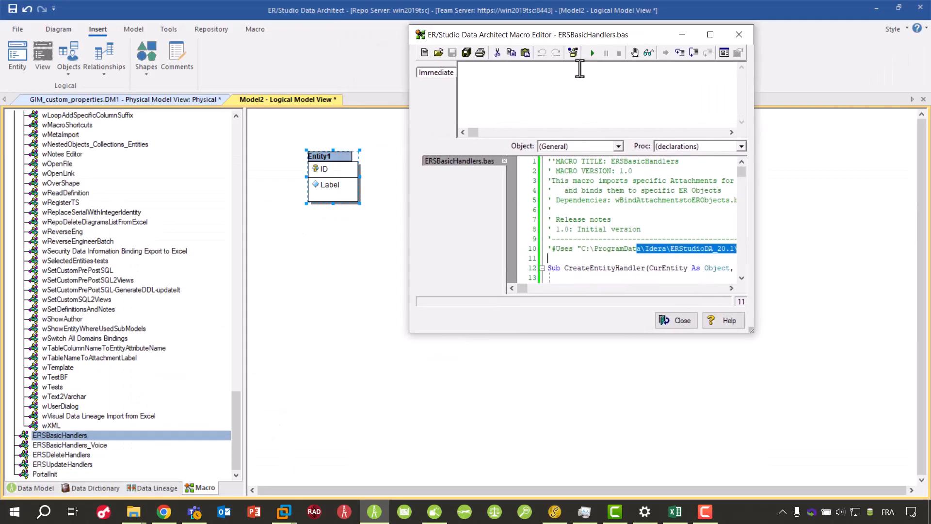
left_click_drag(622, 34, 698, 128)
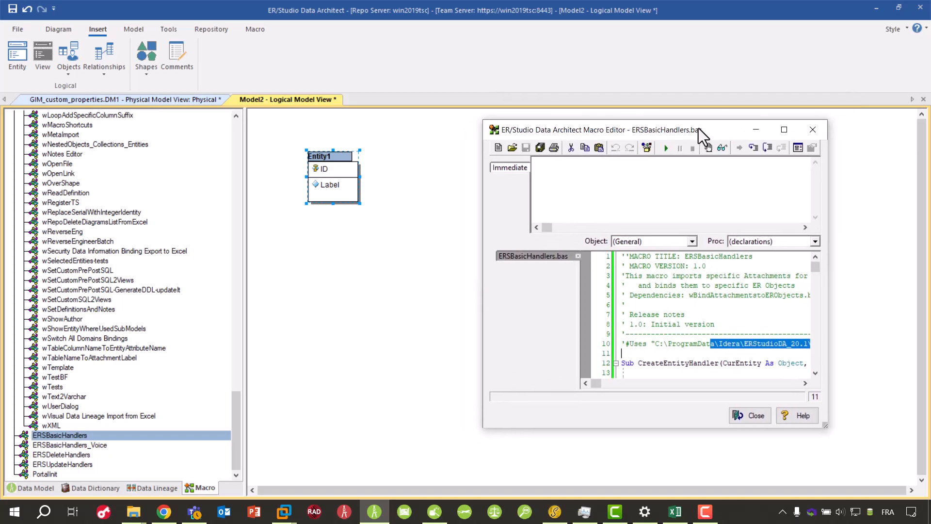
- Enable the Create Handlers event handlers in the Automation Options and apply the change
left_click(170, 30)
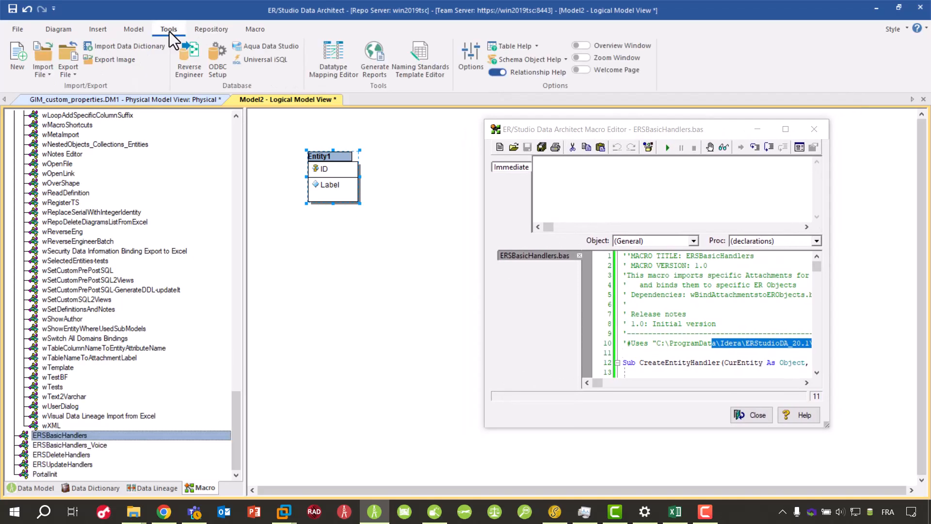
left_click(469, 63)
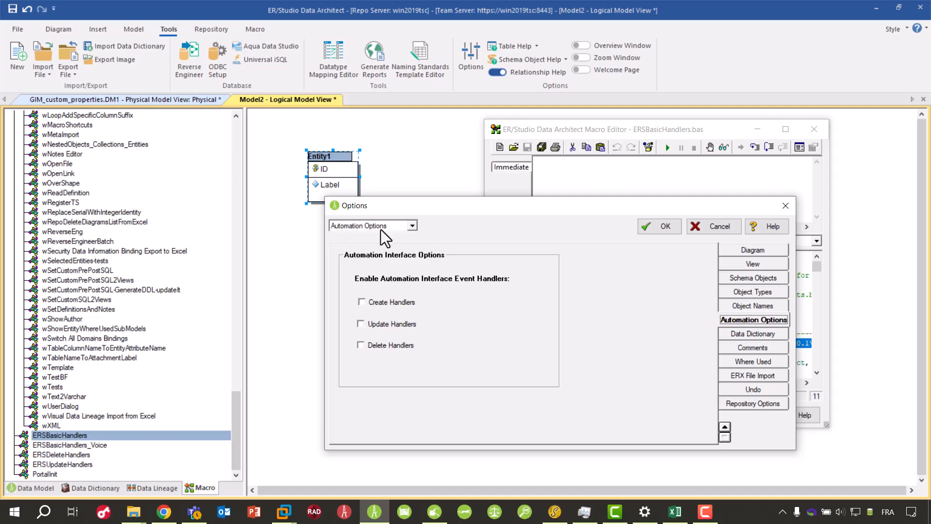
left_click(362, 302)
left_click_drag(601, 213, 409, 179)
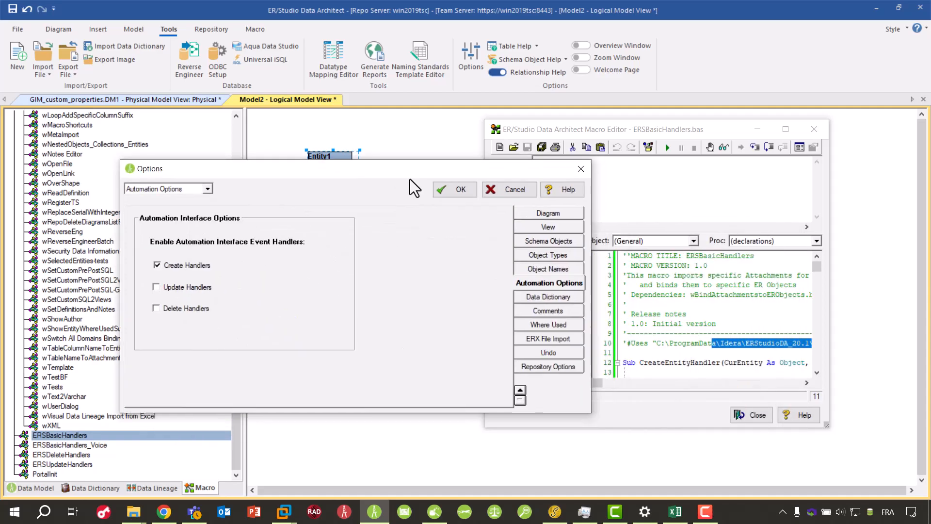
left_click(465, 190)
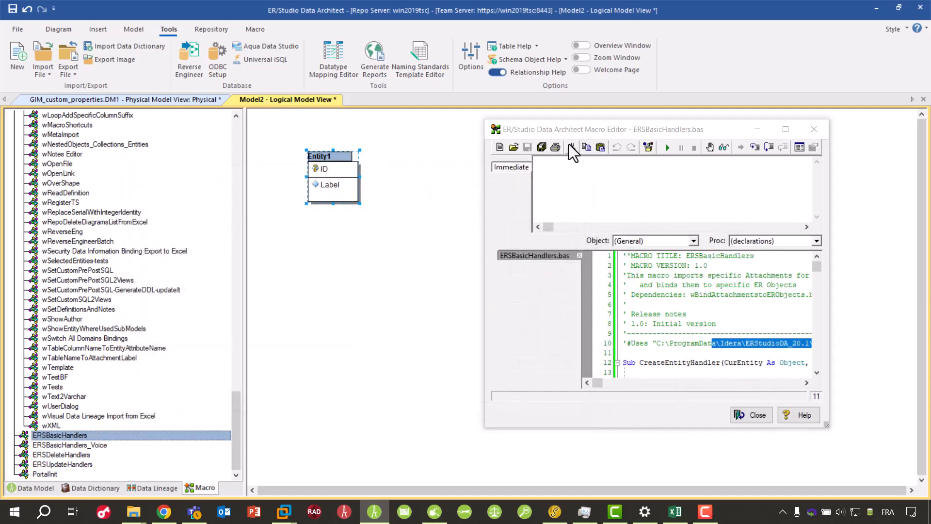
- Minimize the Macro Editor, create a new logical model and acknowledge its automatic attachment import
left_click(758, 130)
left_click(19, 54)
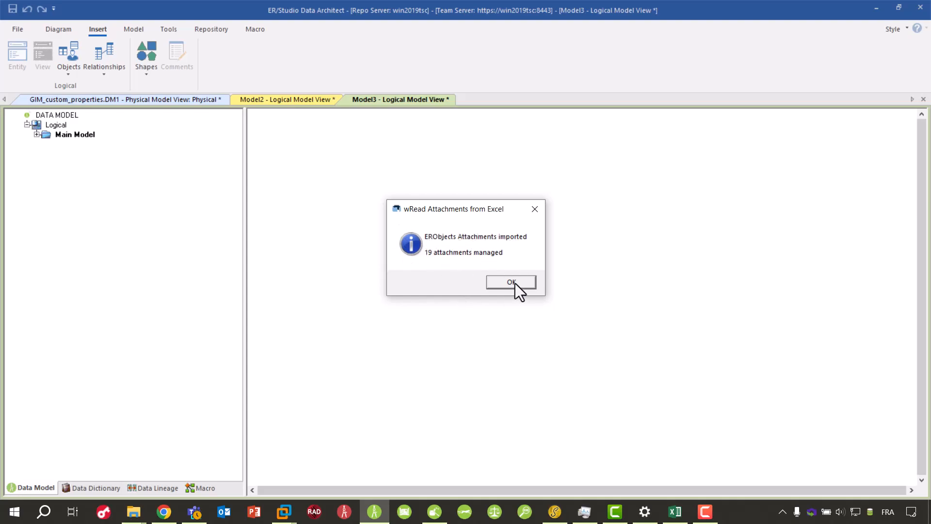
left_click(517, 281)
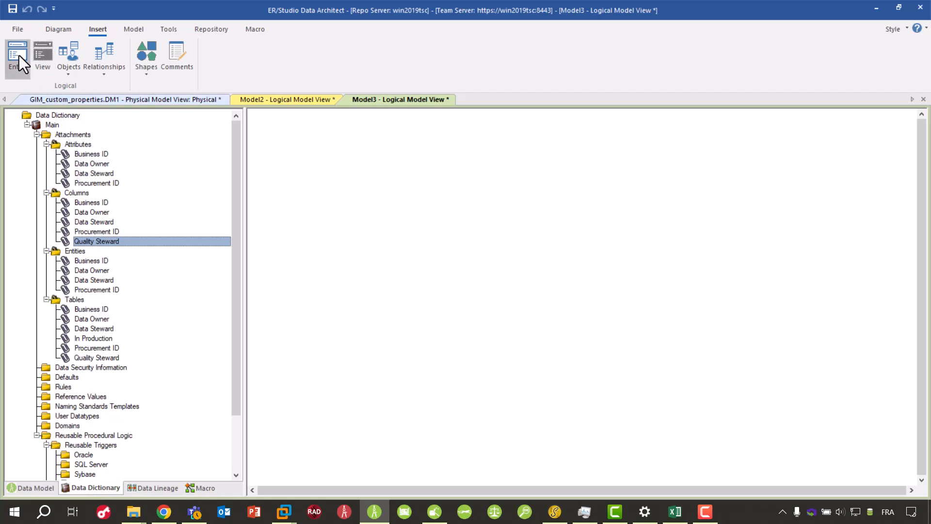
- Place two entities in the new logical diagram and add a primary key attribute named ID to the first one
left_click(357, 194)
left_click(593, 267)
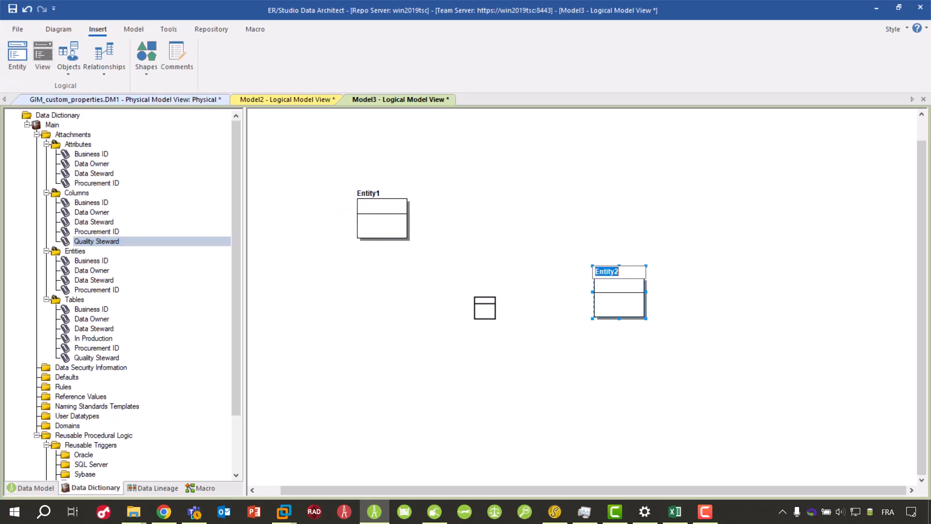
left_click(381, 207)
type("ID")
right_click(467, 210)
- Examine the attachment bindings of Entity1's ID attribute and of Entity1 itself, leaving the Entity Editor without changes
left_click(391, 219)
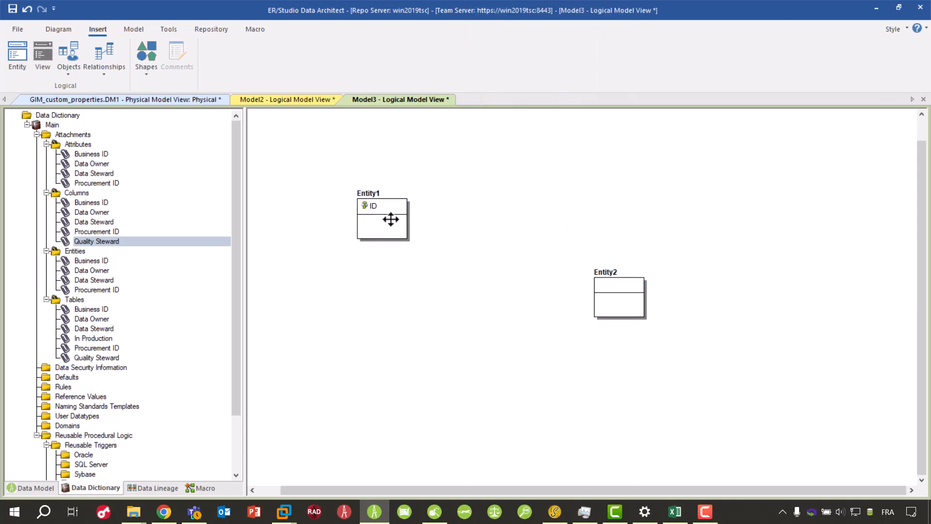
double_click(391, 219)
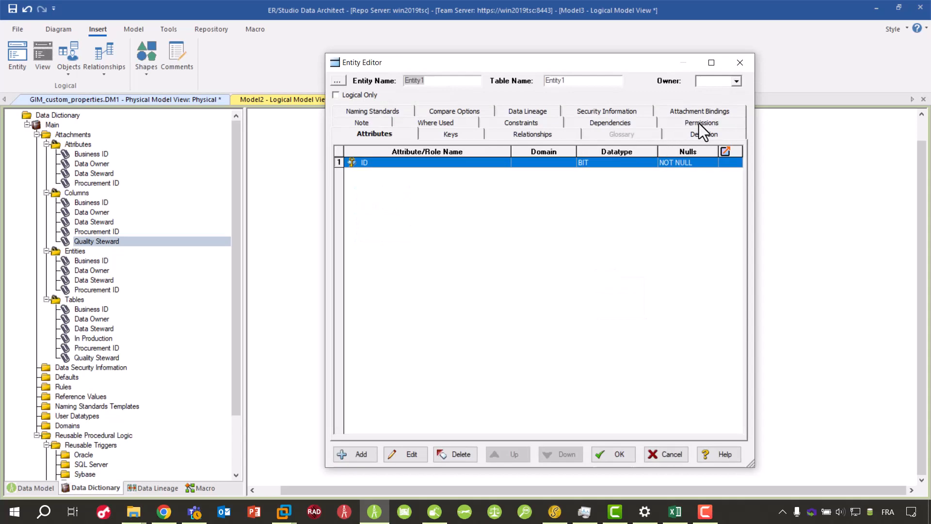
double_click(368, 164)
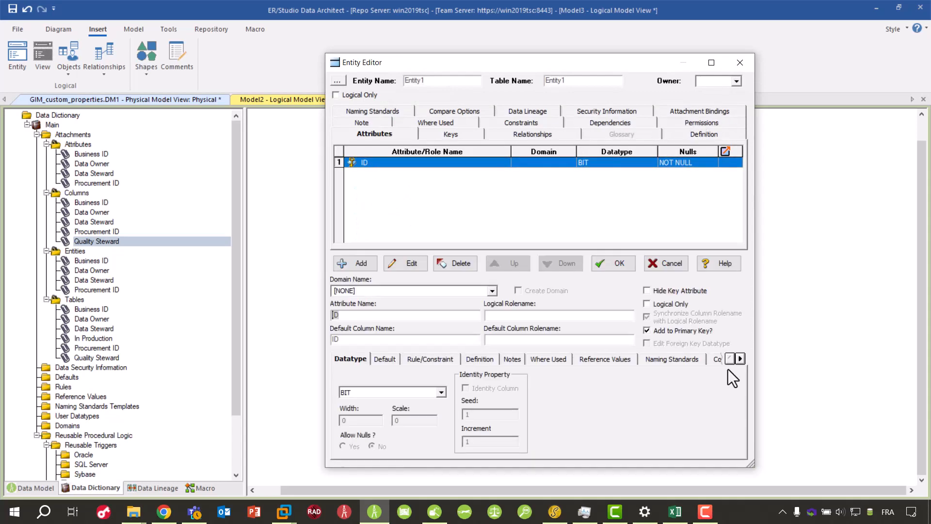
double_click(741, 359)
double_click(741, 359)
double_click(741, 359)
double_click(741, 359)
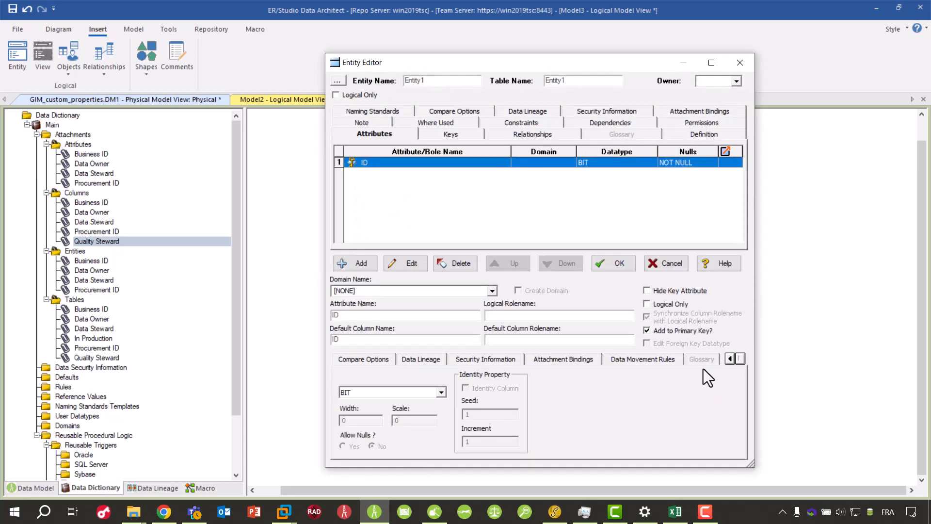
left_click(568, 360)
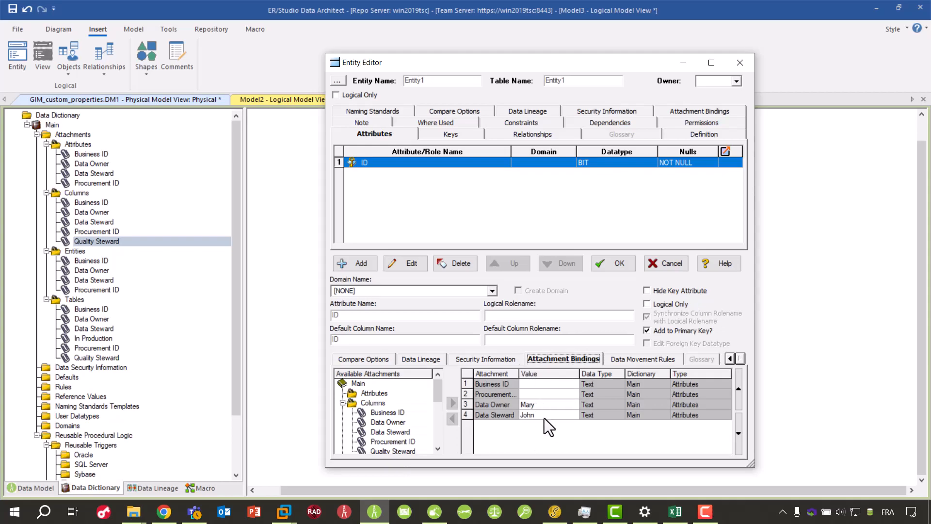
left_click(685, 115)
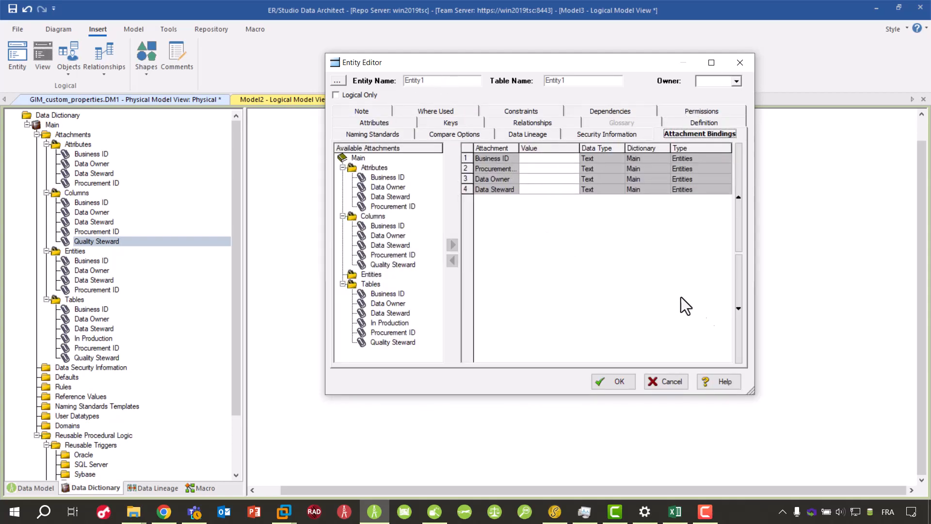
left_click(662, 385)
- Show the end of the macro list with the ERSBasicHandlers macro and clear the entity selection in the diagram
left_click(209, 487)
left_click_drag(237, 151, 225, 472)
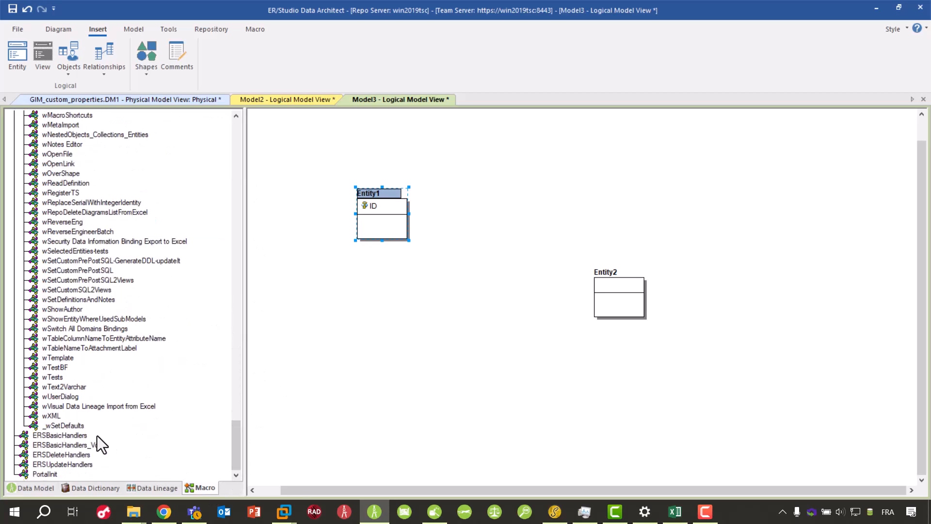
left_click(315, 409)
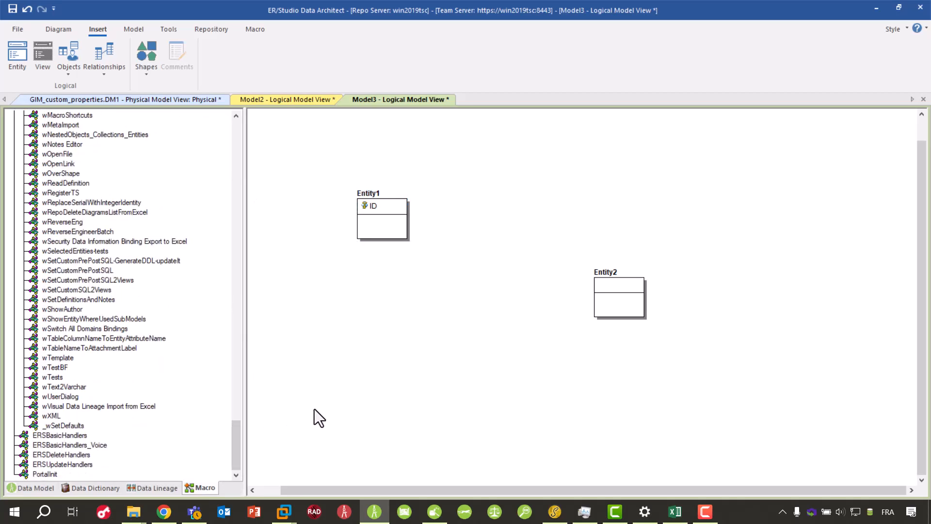